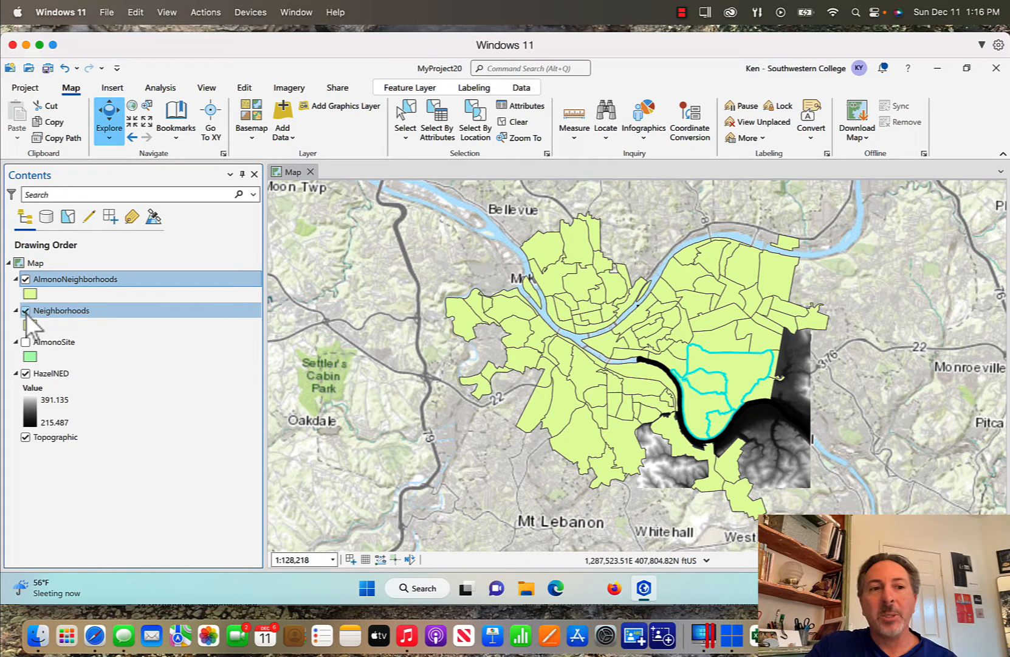
# Hide the Neighborhoods layer and remove it from the map
pyautogui.click(25, 311)
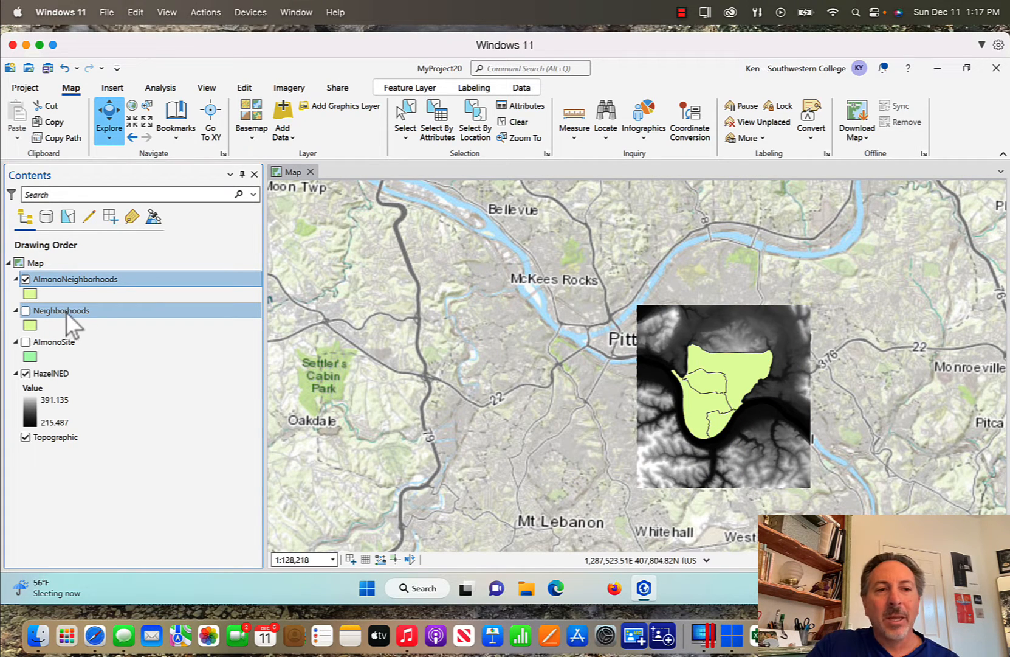
pyautogui.rightClick(66, 311)
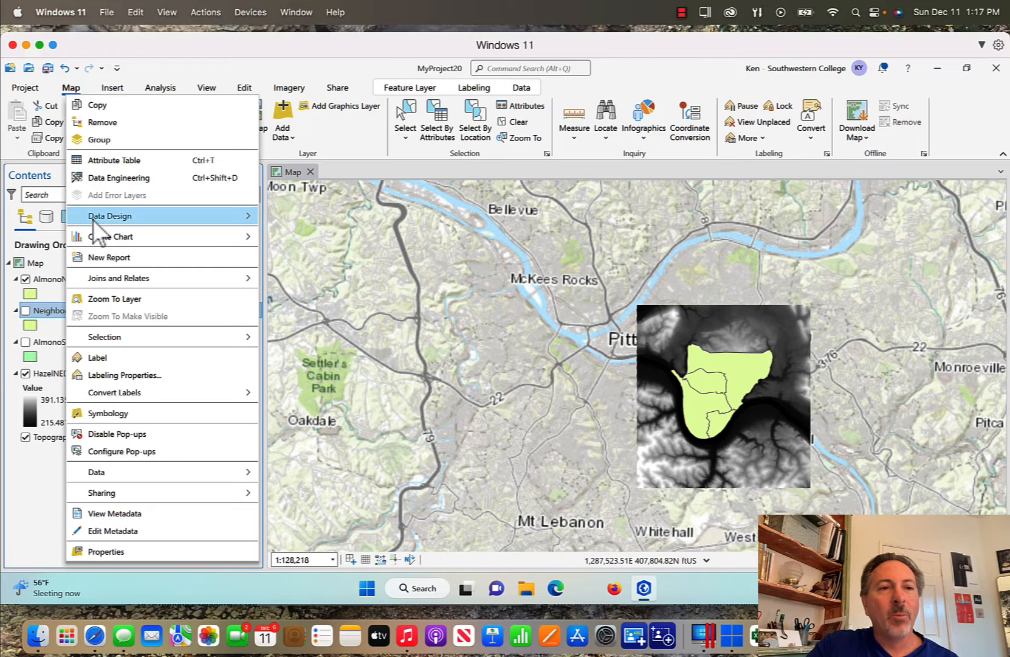
pyautogui.click(110, 123)
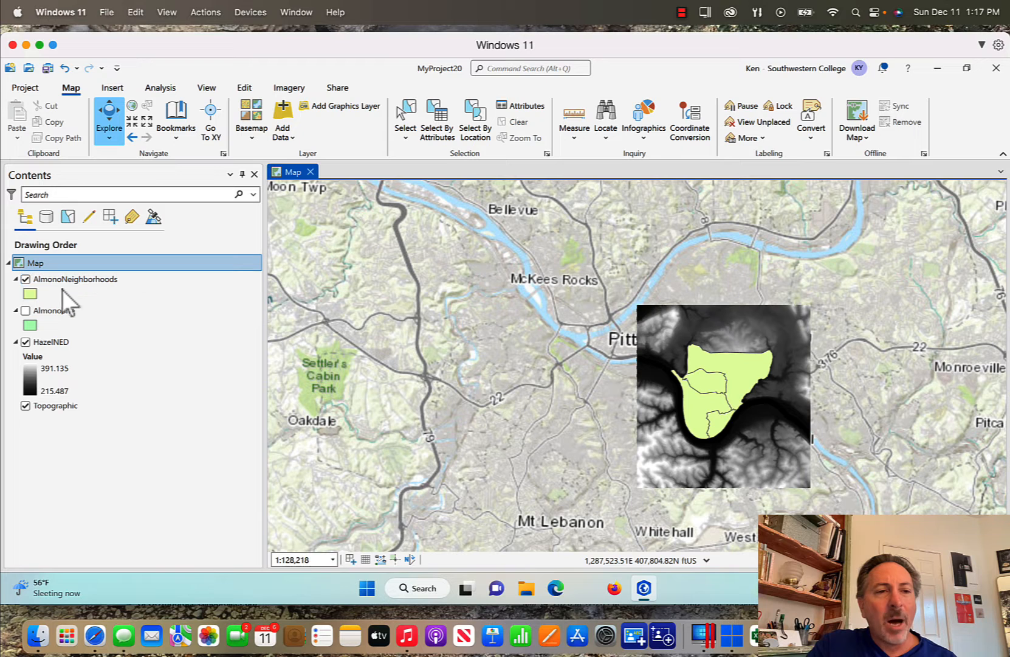
# Give AlmonoNeighborhoods the Black Outline symbol with a white outline colour and no fill
pyautogui.click(30, 295)
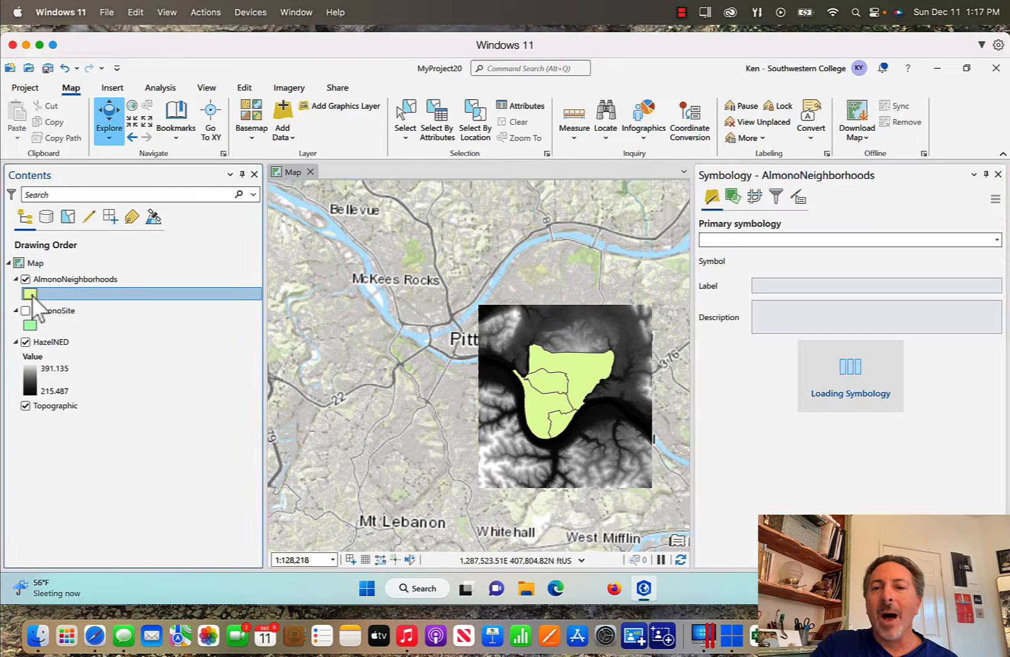
pyautogui.click(768, 314)
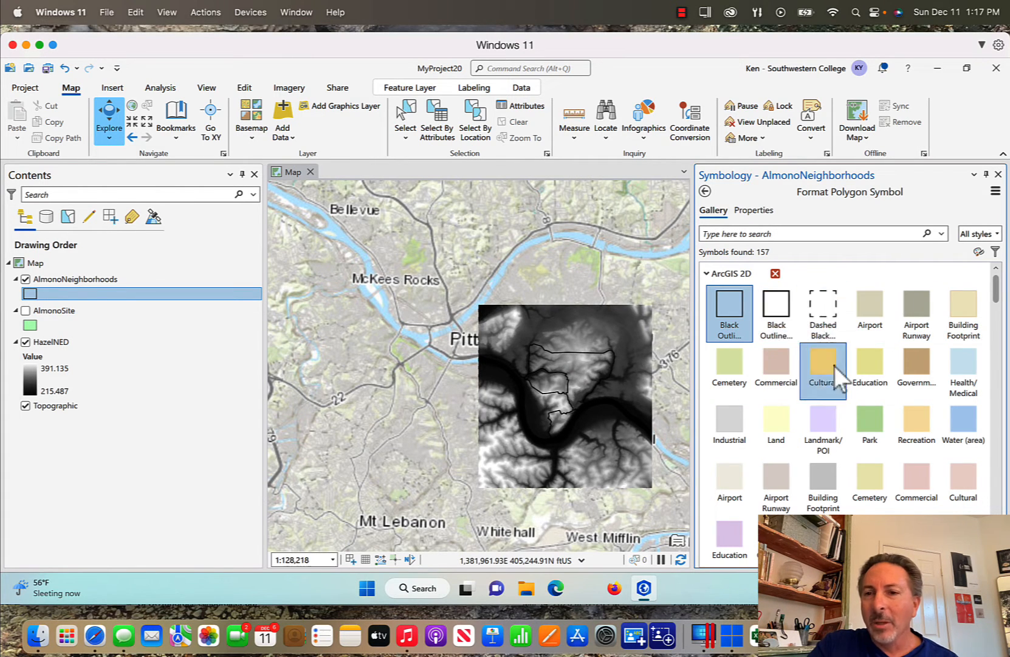
pyautogui.click(755, 214)
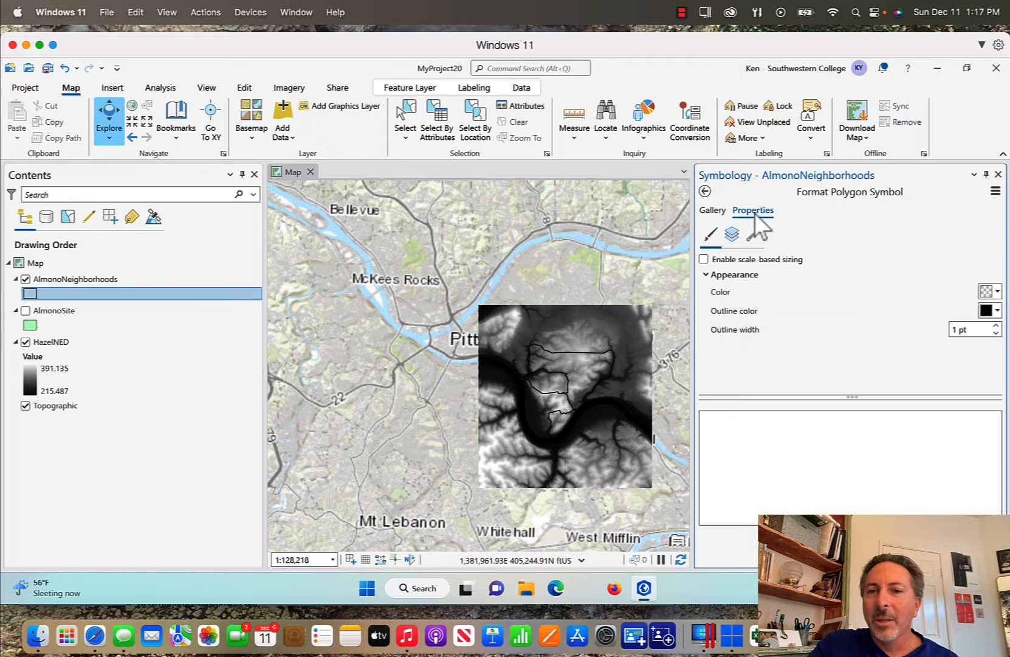
pyautogui.click(998, 310)
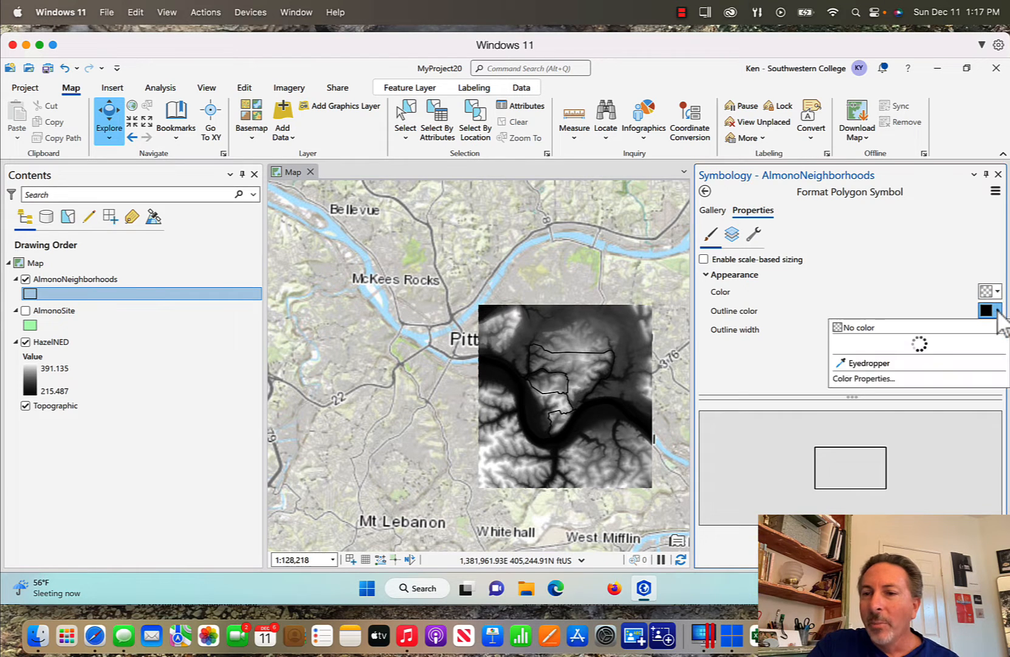
pyautogui.click(844, 357)
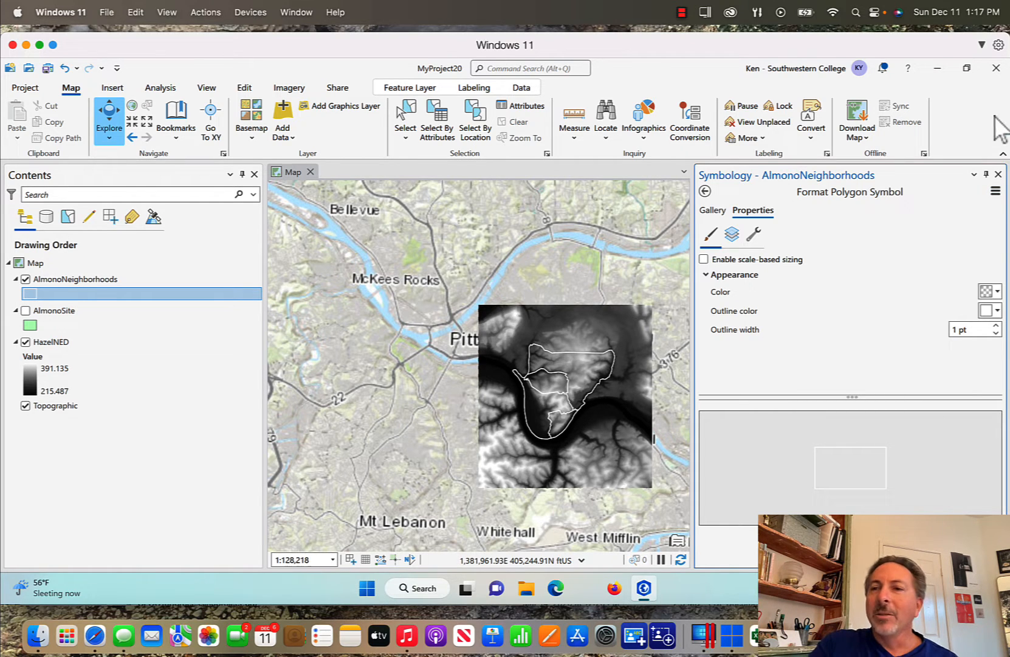
pyautogui.click(999, 175)
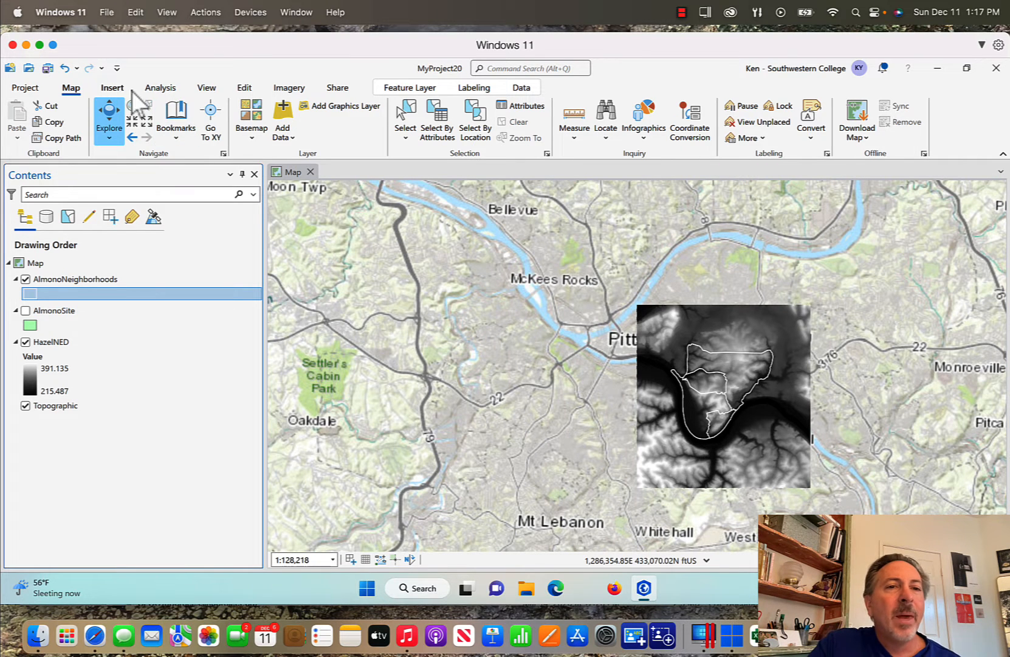
# Zoom in one fixed step and drag the map to centre the HazelNED raster
pyautogui.click(133, 121)
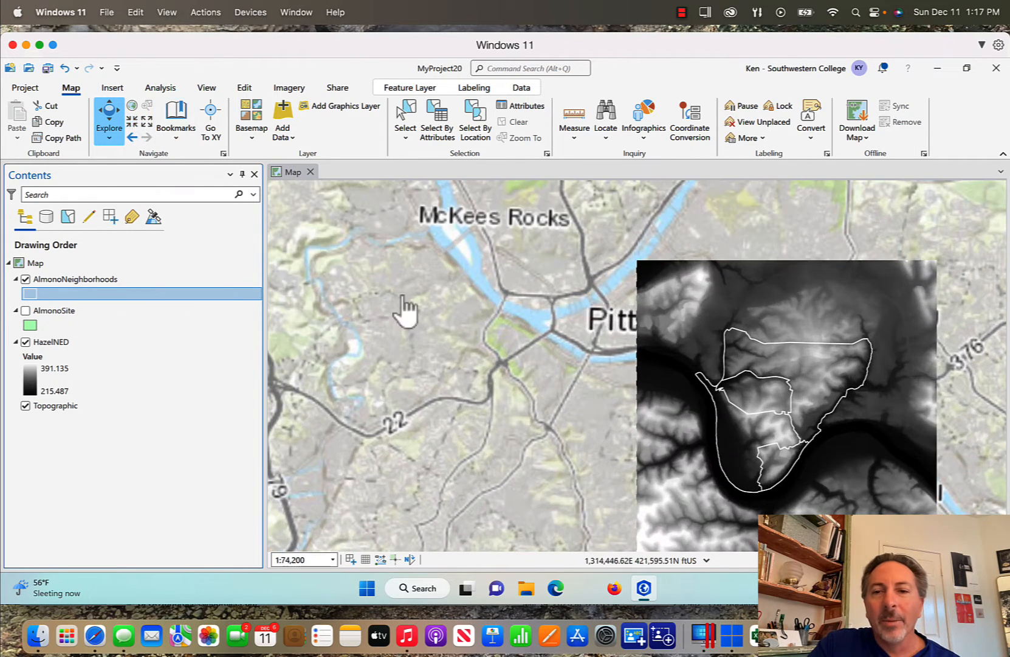
pyautogui.moveTo(451, 339); pyautogui.dragTo(266, 257)
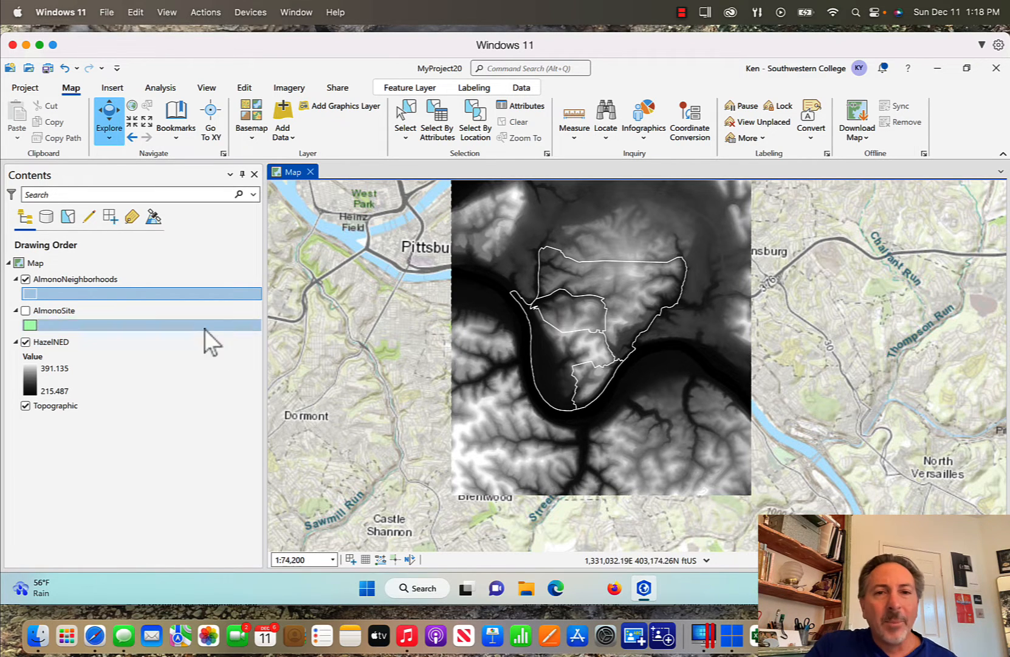
# Open Extract by Mask from the Analysis tools search and set HazelNED as the input raster
pyautogui.click(173, 90)
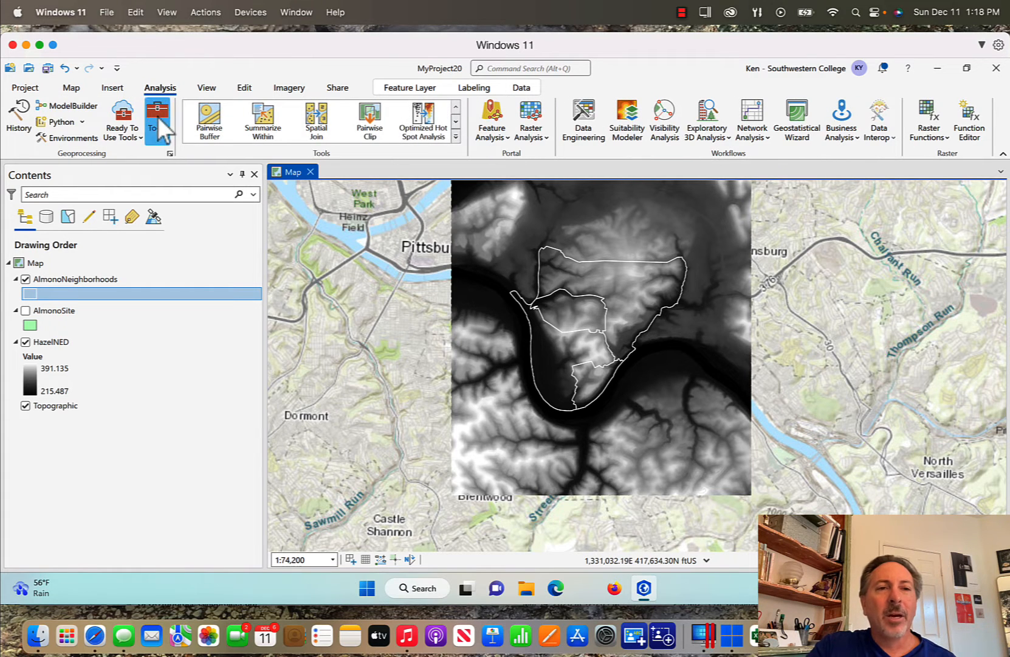
pyautogui.click(157, 116)
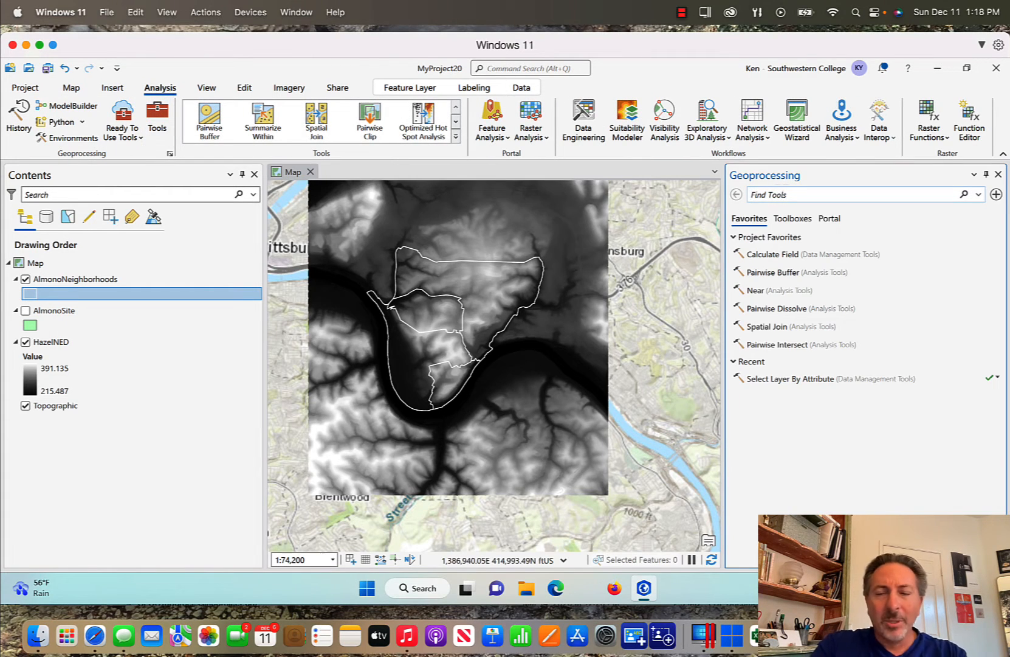
pyautogui.write('extract by ')
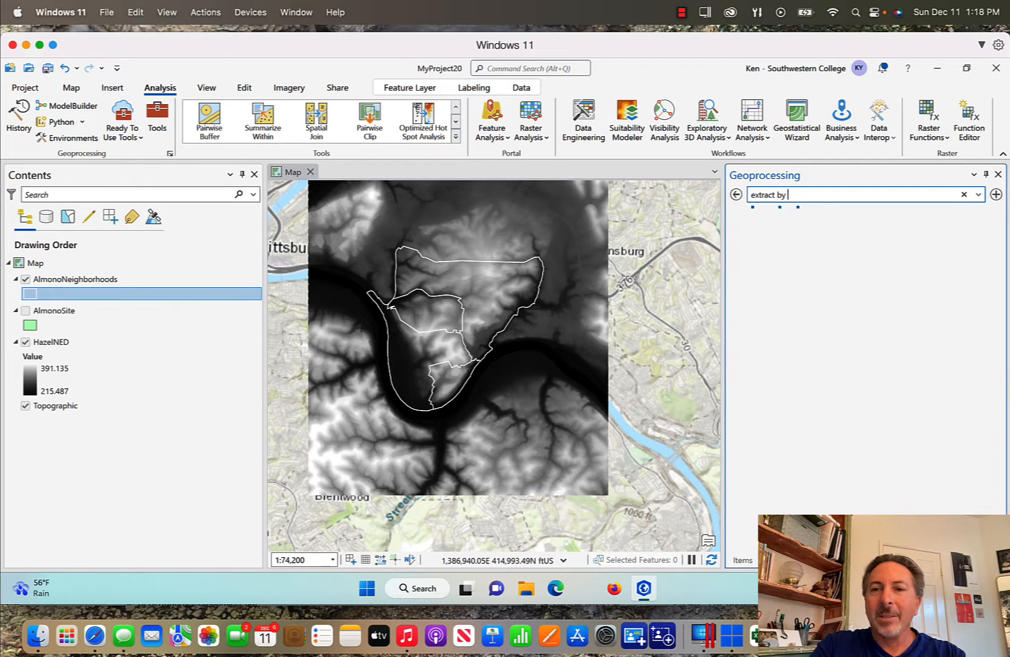
pyautogui.write('mask')
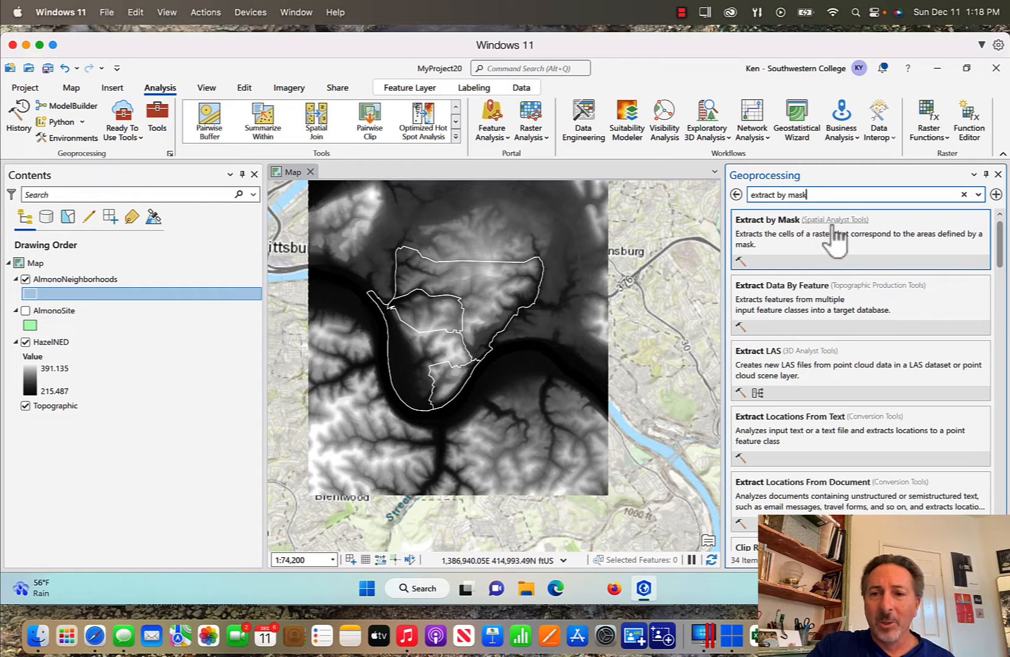
pyautogui.click(777, 223)
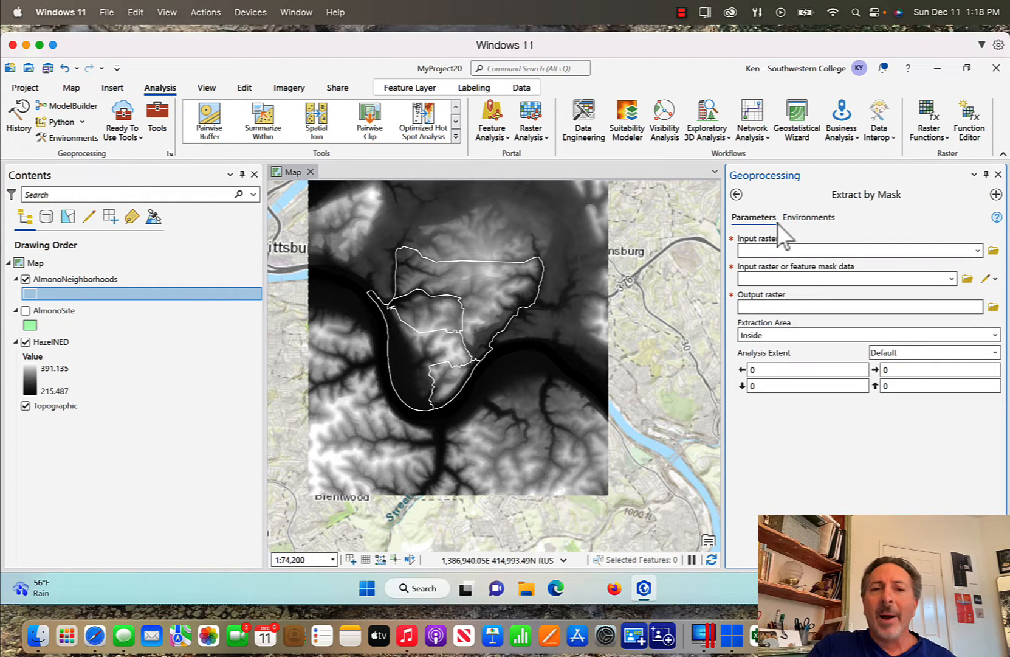
pyautogui.click(52, 341)
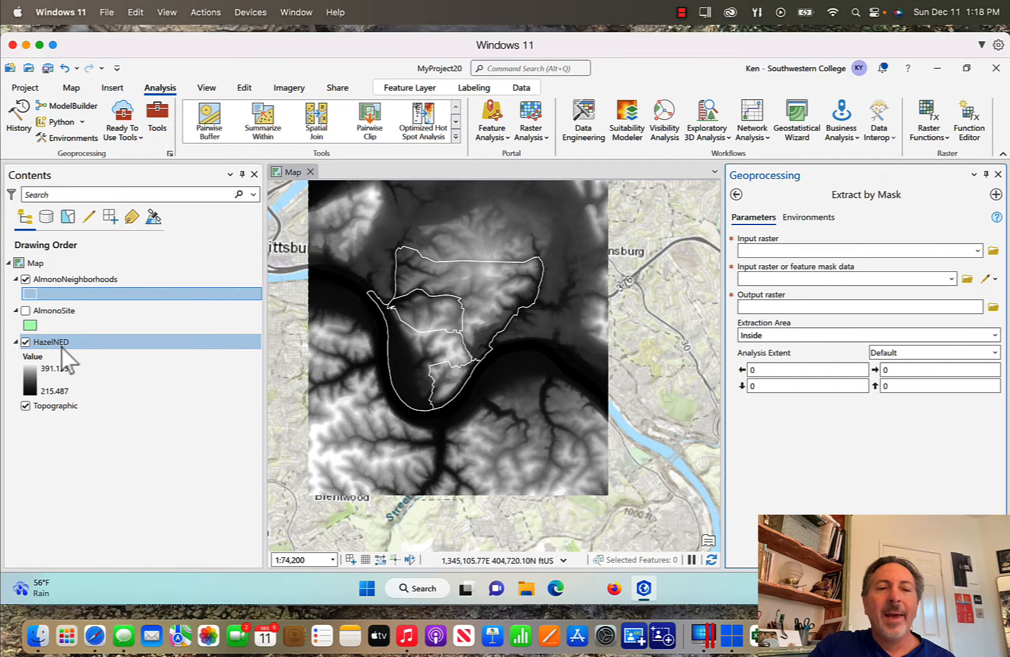
pyautogui.click(978, 250)
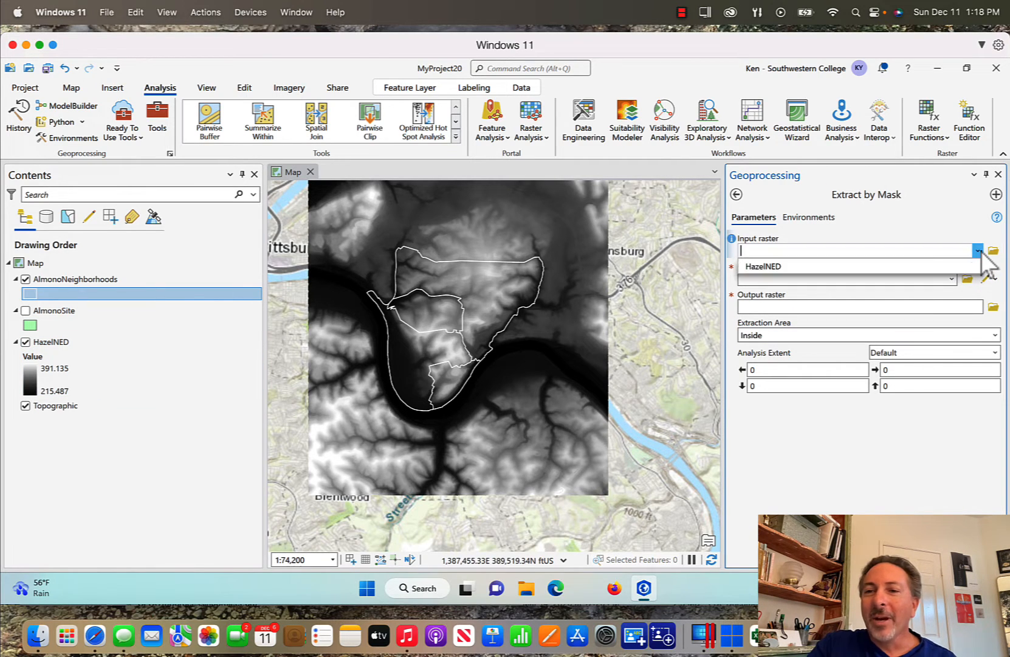
pyautogui.click(867, 271)
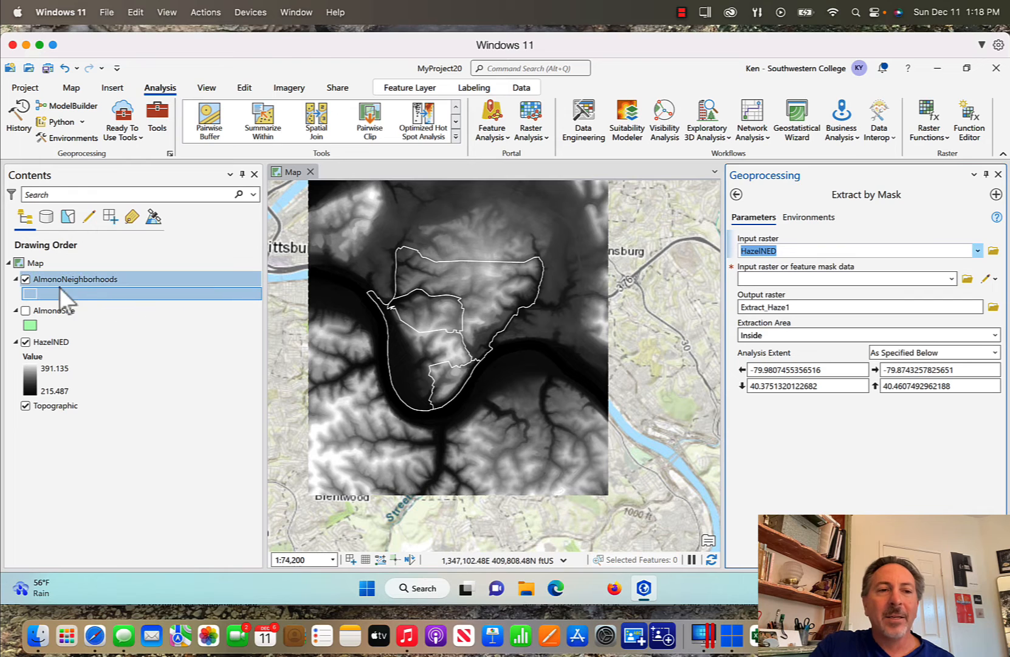
# Toggle the neighbourhood outlines to compare, then set AlmonoNeighborhoods as the mask data
pyautogui.click(26, 279)
pyautogui.click(25, 279)
pyautogui.click(26, 279)
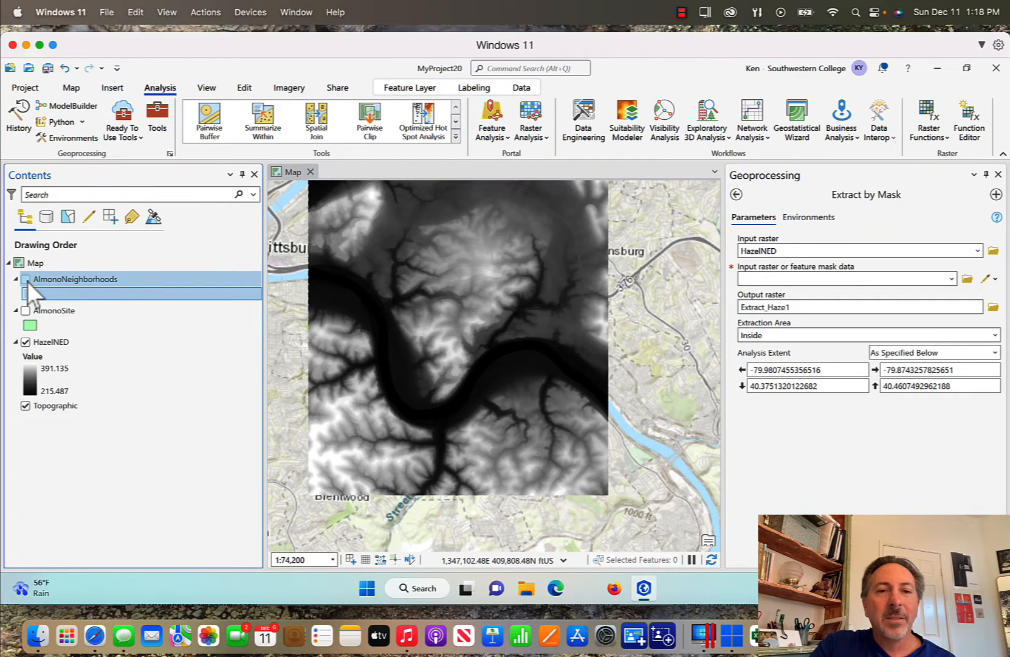
pyautogui.click(25, 279)
pyautogui.click(25, 279)
pyautogui.click(26, 279)
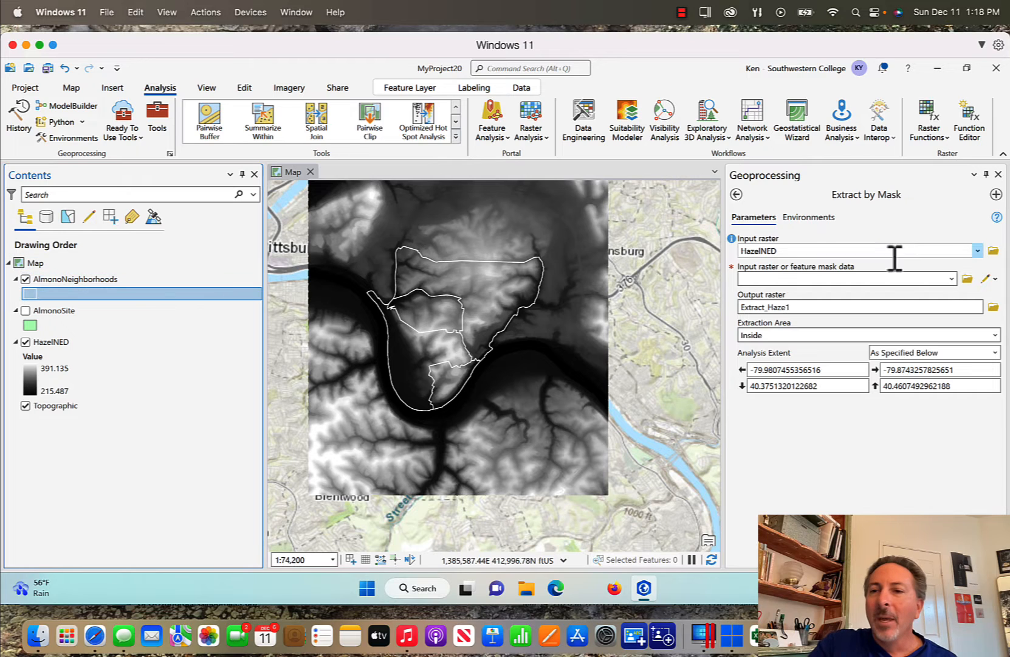
pyautogui.click(950, 279)
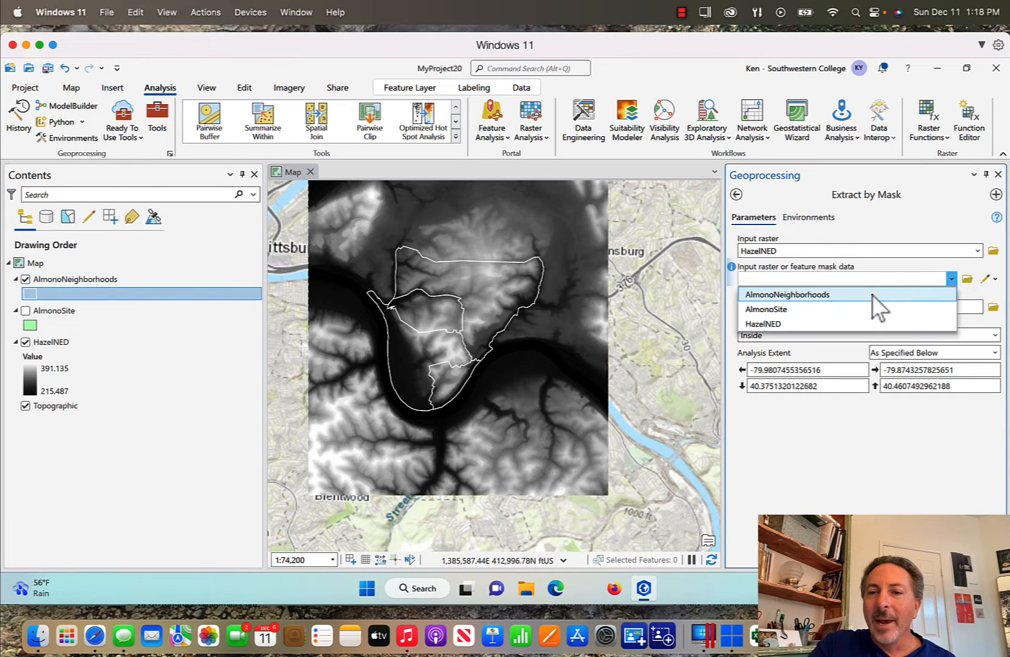
pyautogui.click(873, 294)
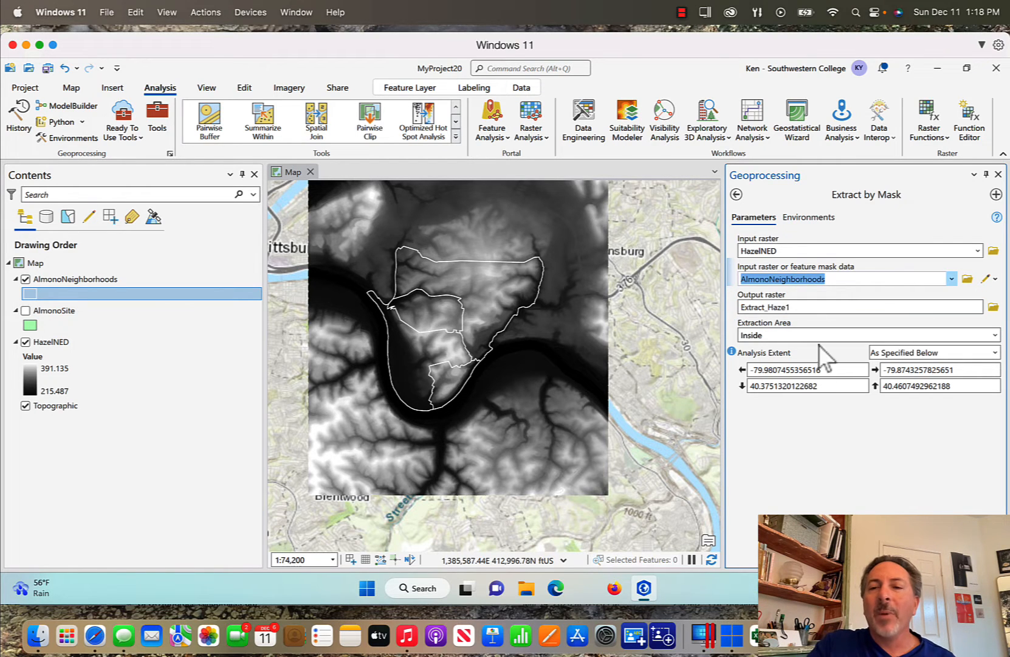
# In Environments, set the Output Coordinate System to match the current map
pyautogui.click(810, 217)
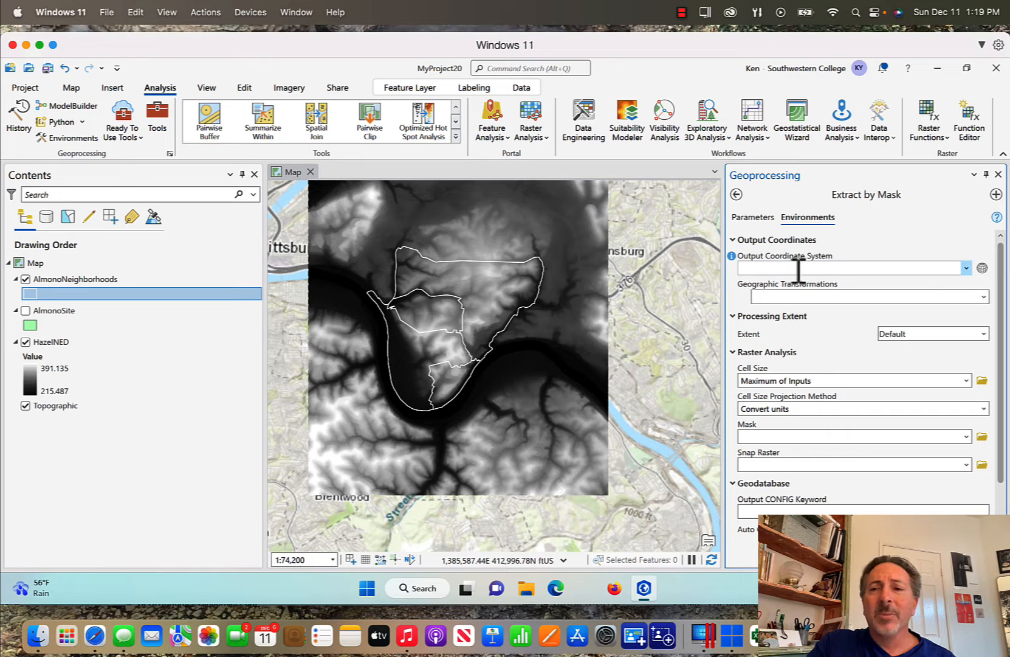
pyautogui.click(985, 271)
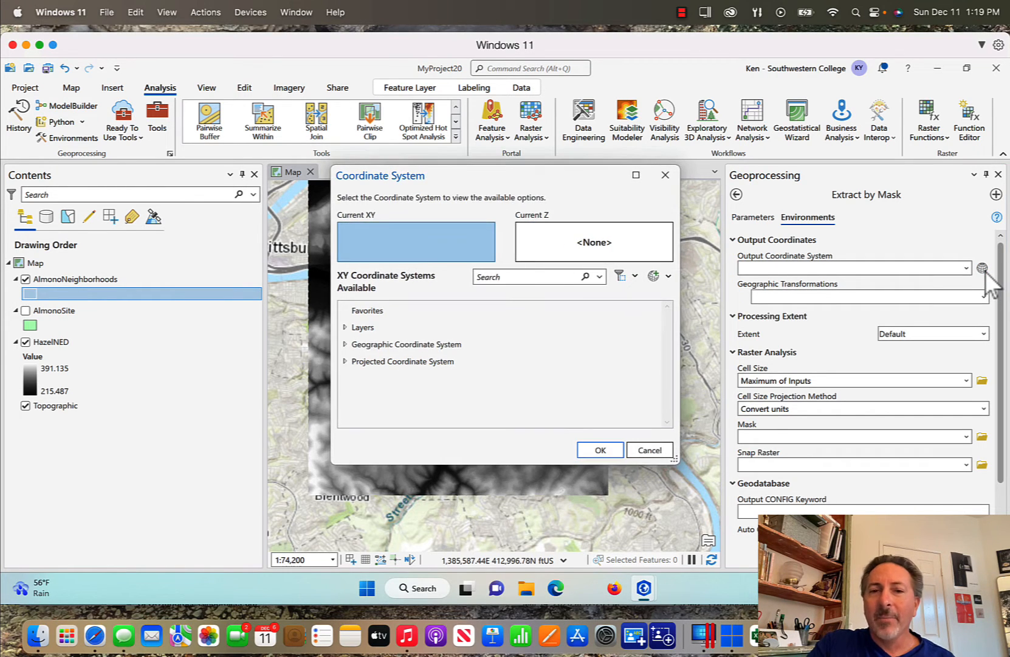
pyautogui.click(641, 453)
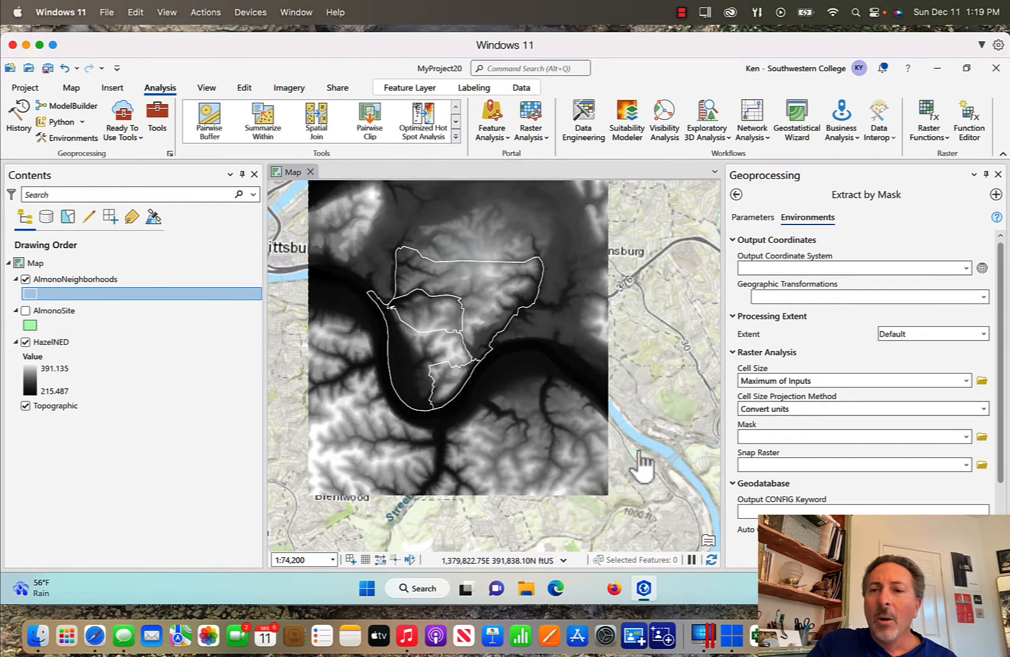
pyautogui.click(966, 268)
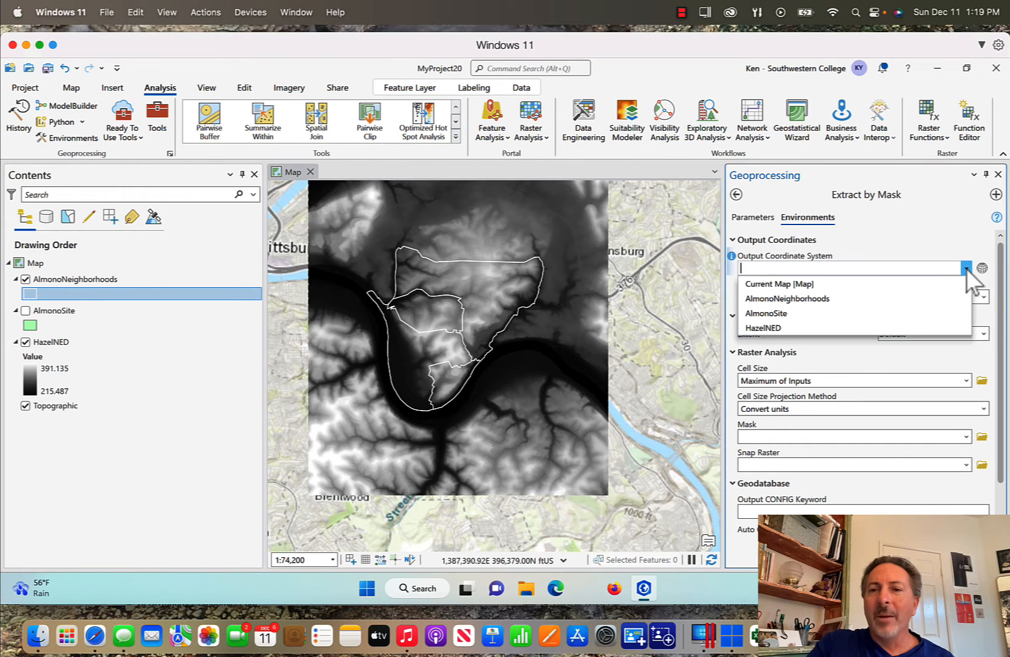
pyautogui.click(833, 282)
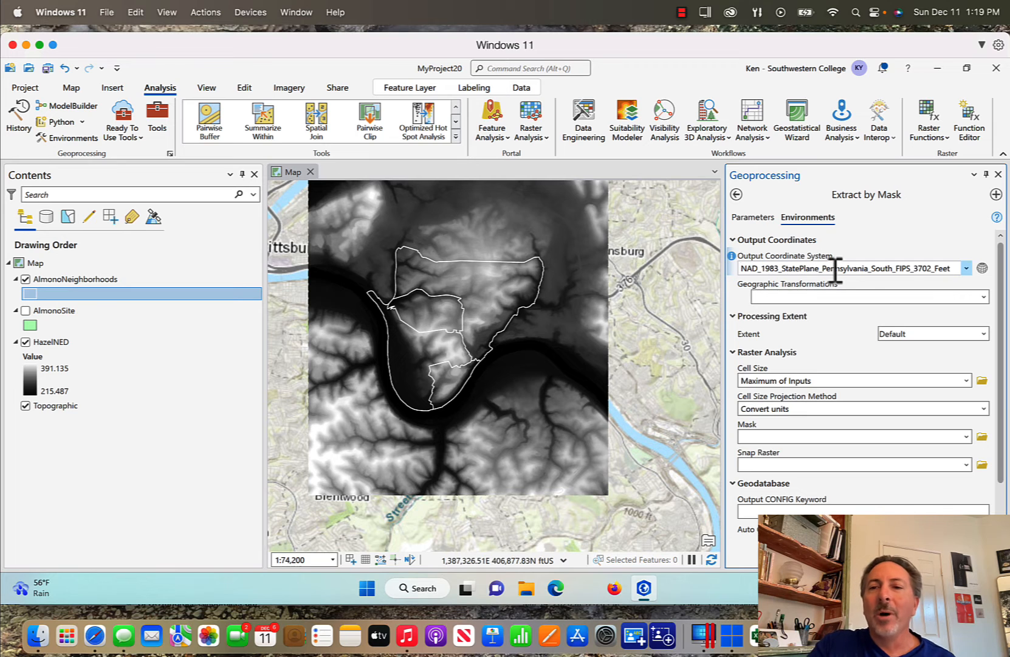
# Set AlmonoNeighborhoods as the environment Mask
pyautogui.moveTo(870, 270)
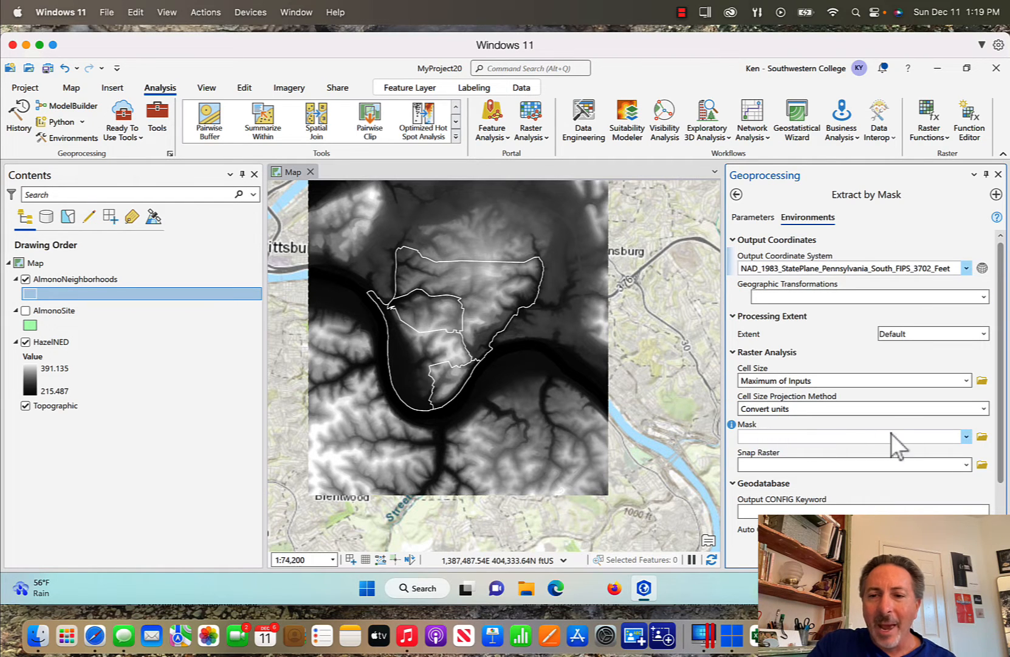
pyautogui.click(965, 437)
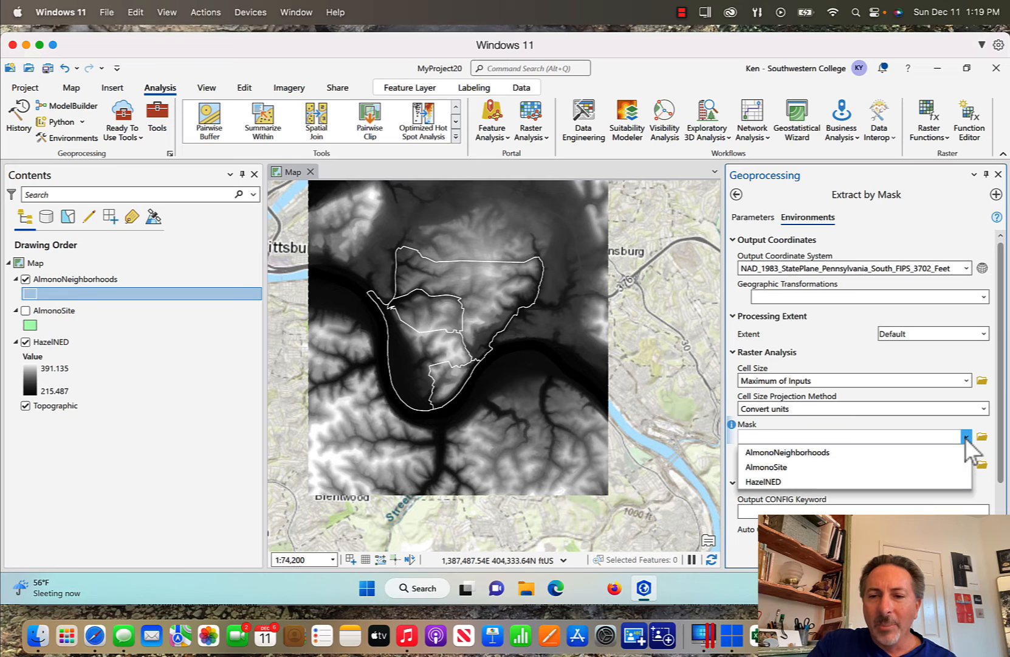
pyautogui.click(895, 451)
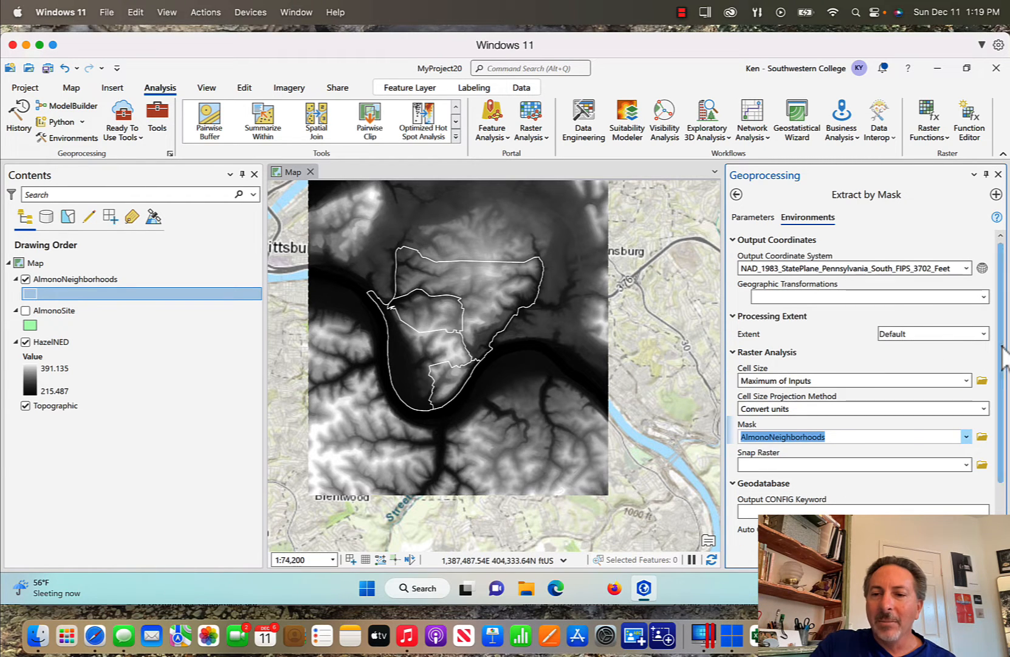
pyautogui.scroll(-2, 1000, 425)
pyautogui.scroll(2, 1000, 426)
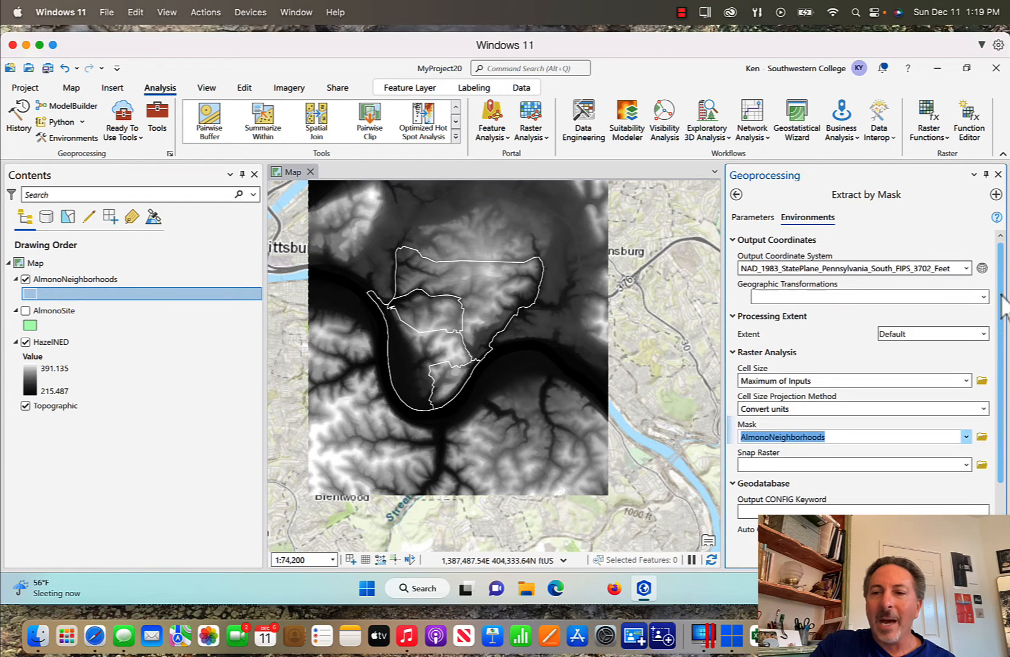
# Run Extract by Mask from Parameters to create Extract_Haze1, then close the Geoprocessing pane
pyautogui.click(753, 217)
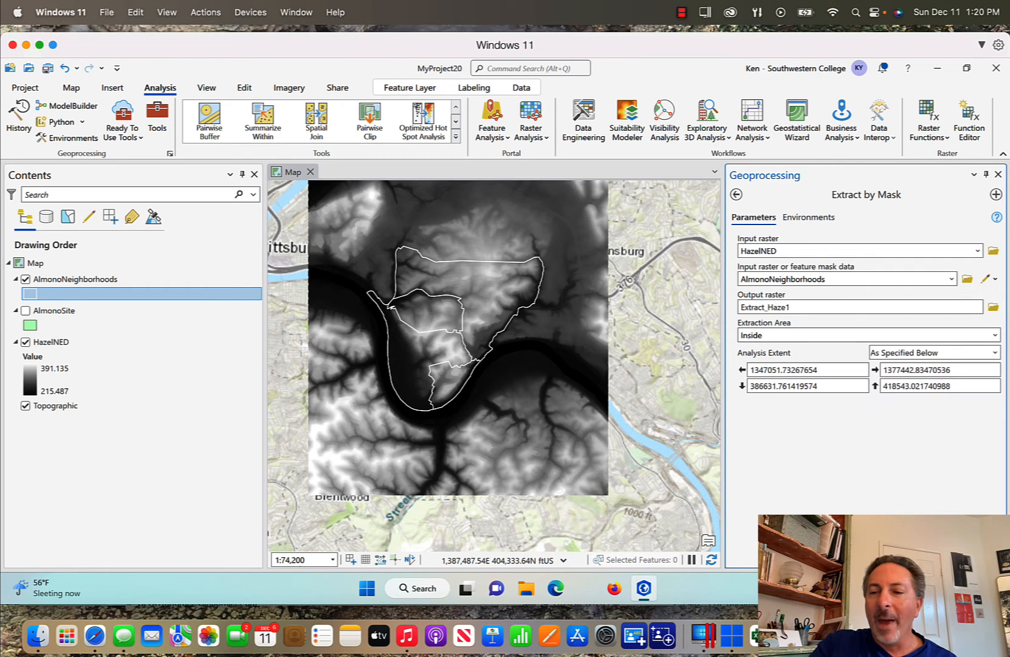
pyautogui.click(973, 555)
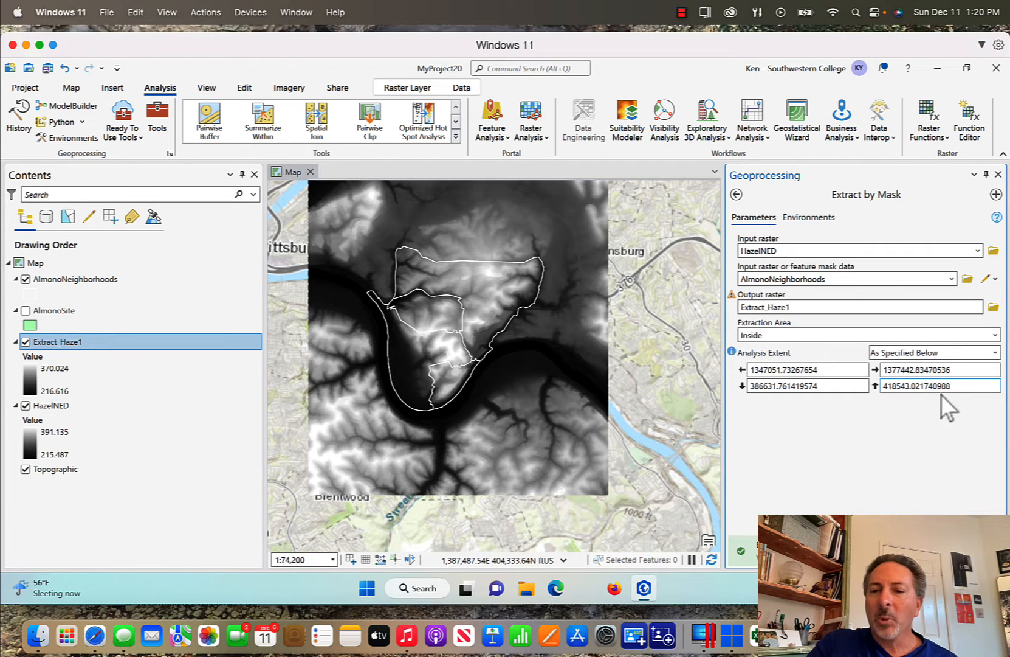
pyautogui.click(998, 174)
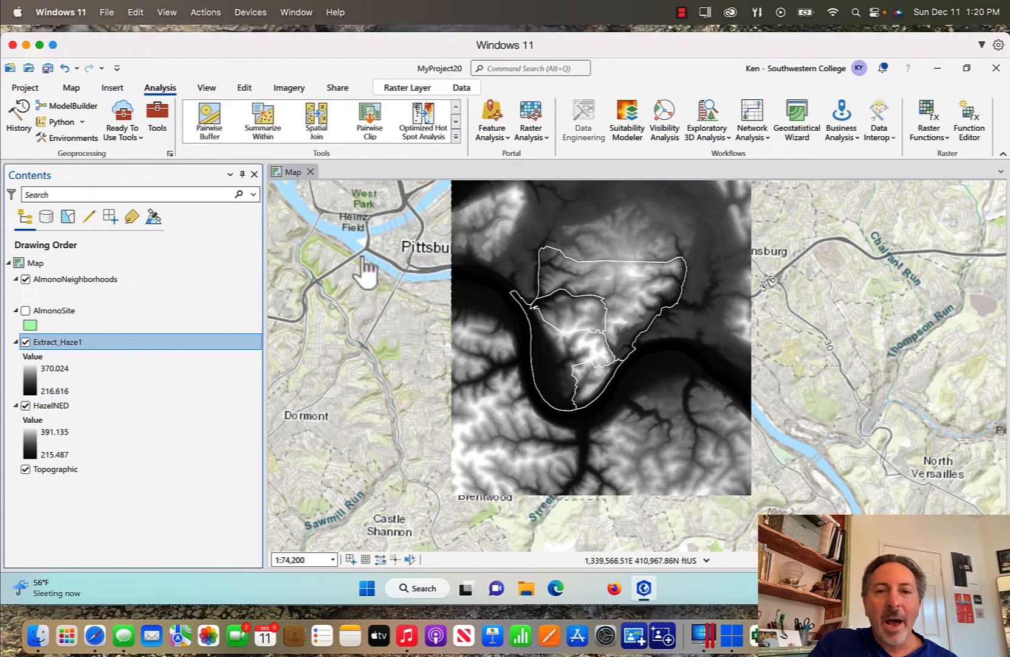
# Compare Extract_Haze1 with HazelNED by toggling layers, leaving Extract_Haze1 hidden and outlines visible
pyautogui.click(25, 405)
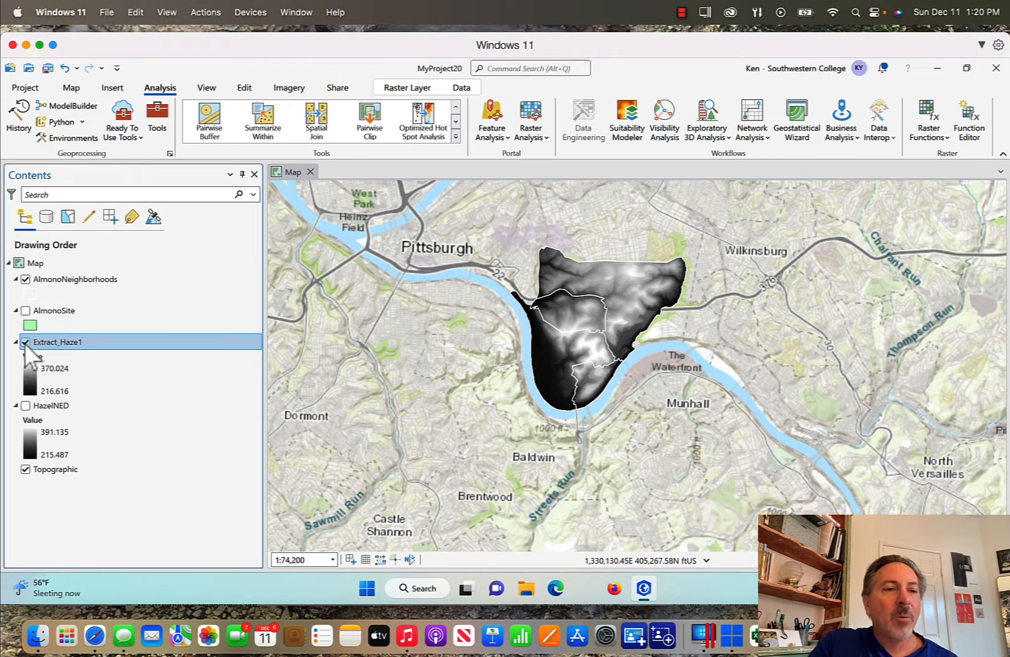
pyautogui.click(25, 280)
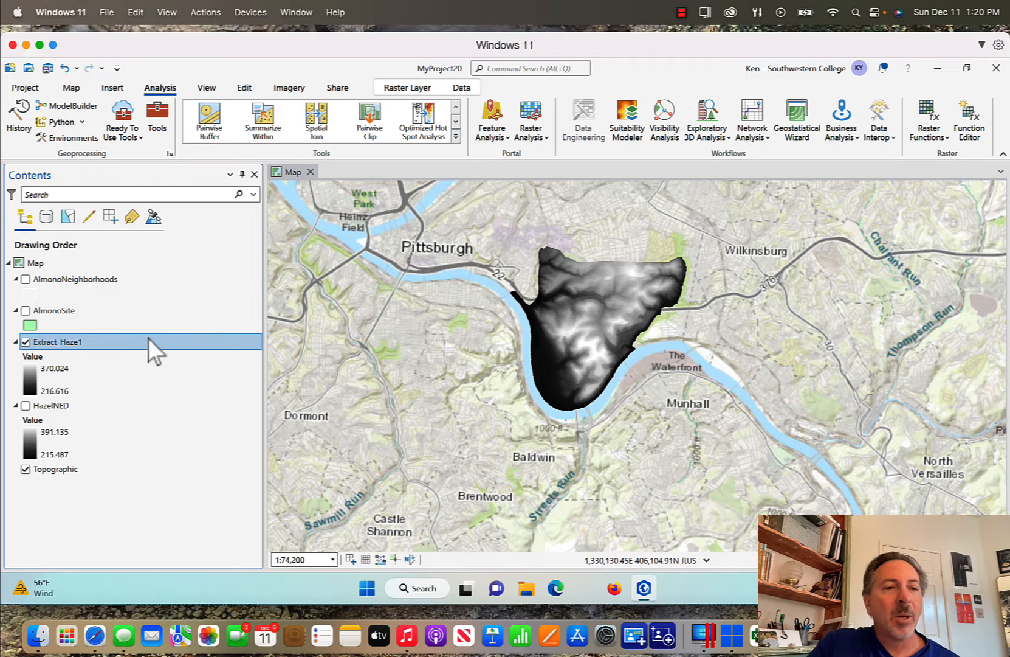
pyautogui.click(25, 343)
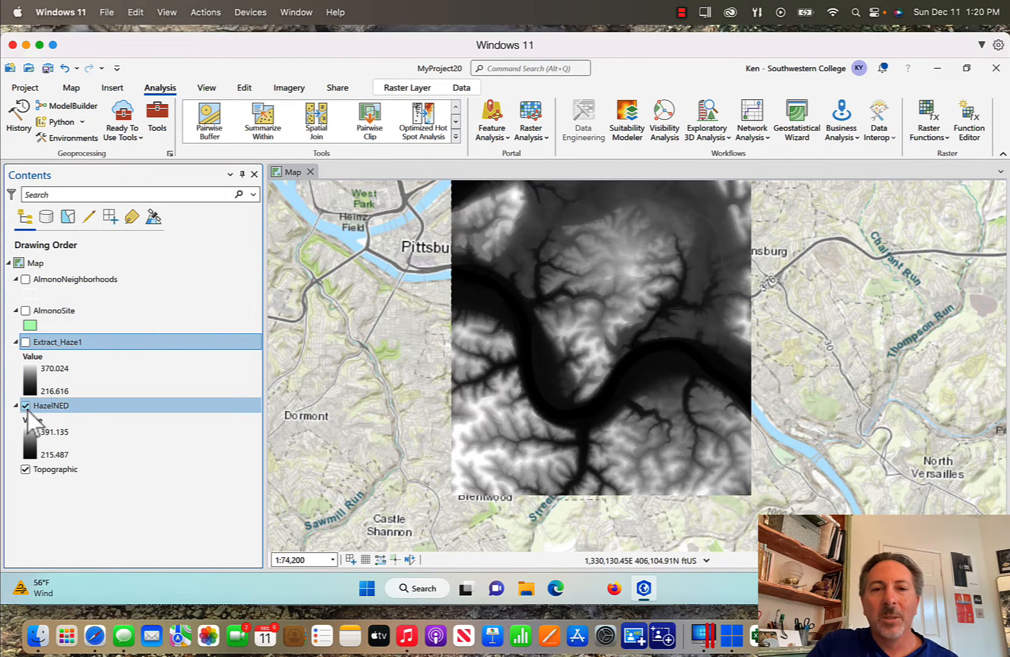
pyautogui.click(25, 279)
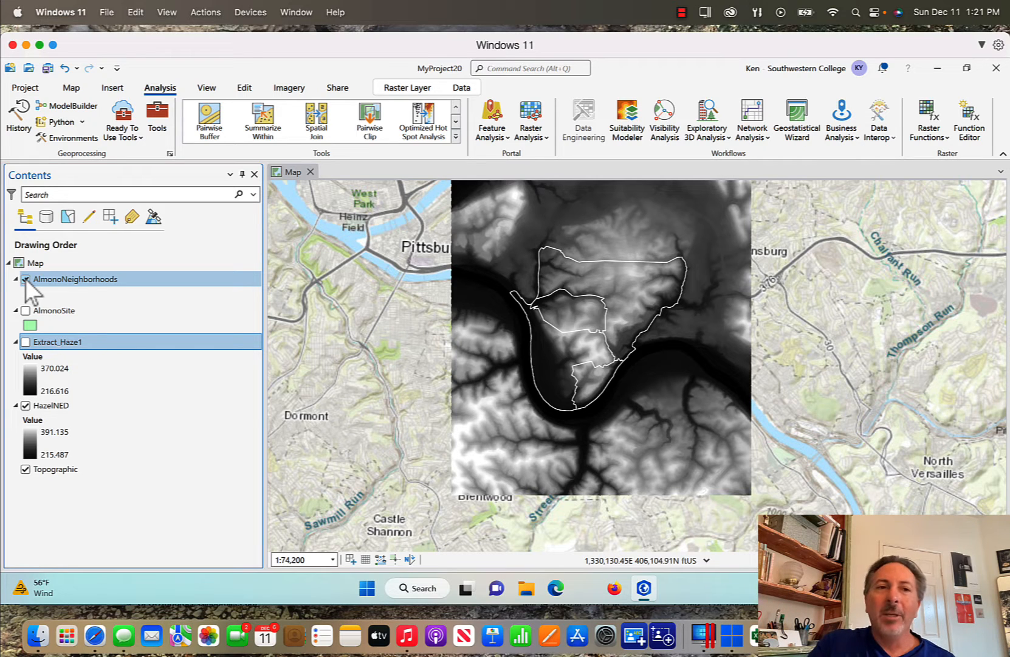
pyautogui.click(156, 112)
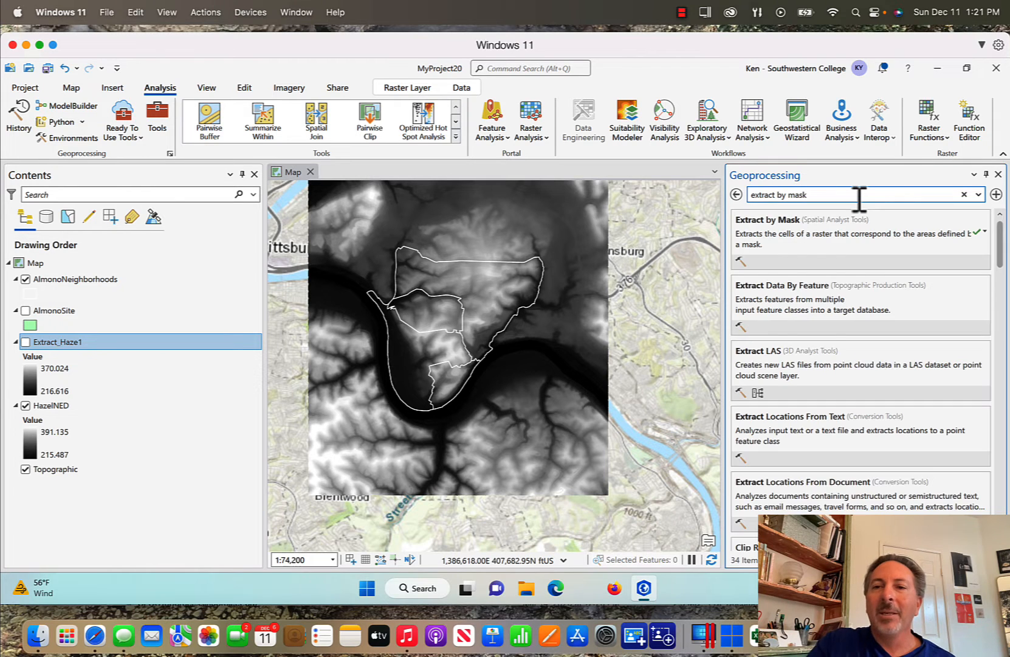
# Open Extract by Mask with HazelNED as input and create a new Polygons layer as the mask
pyautogui.click(780, 220)
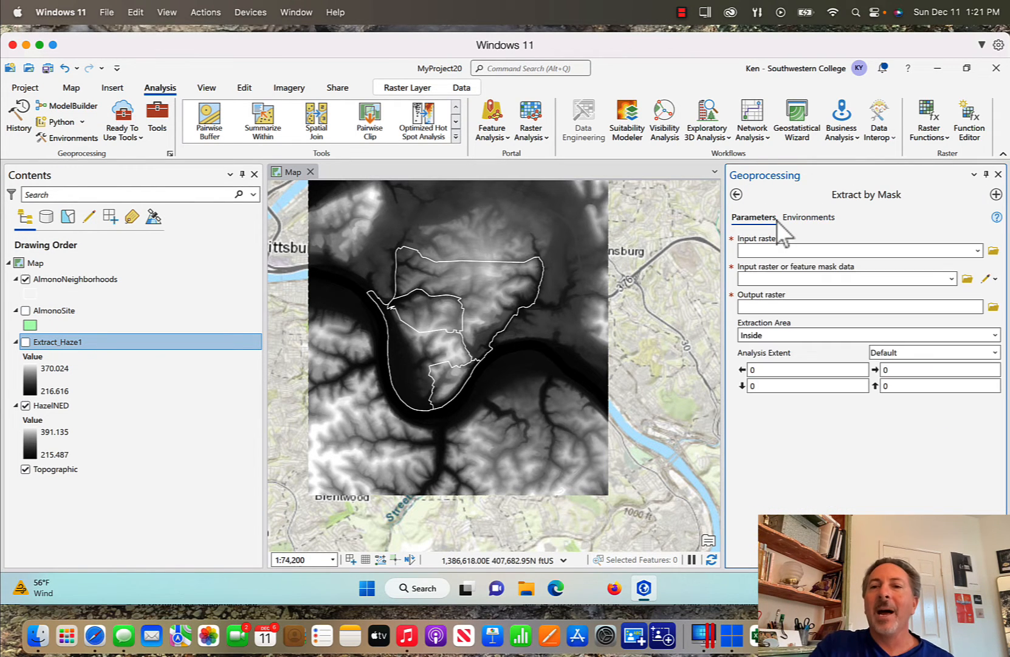
pyautogui.click(978, 251)
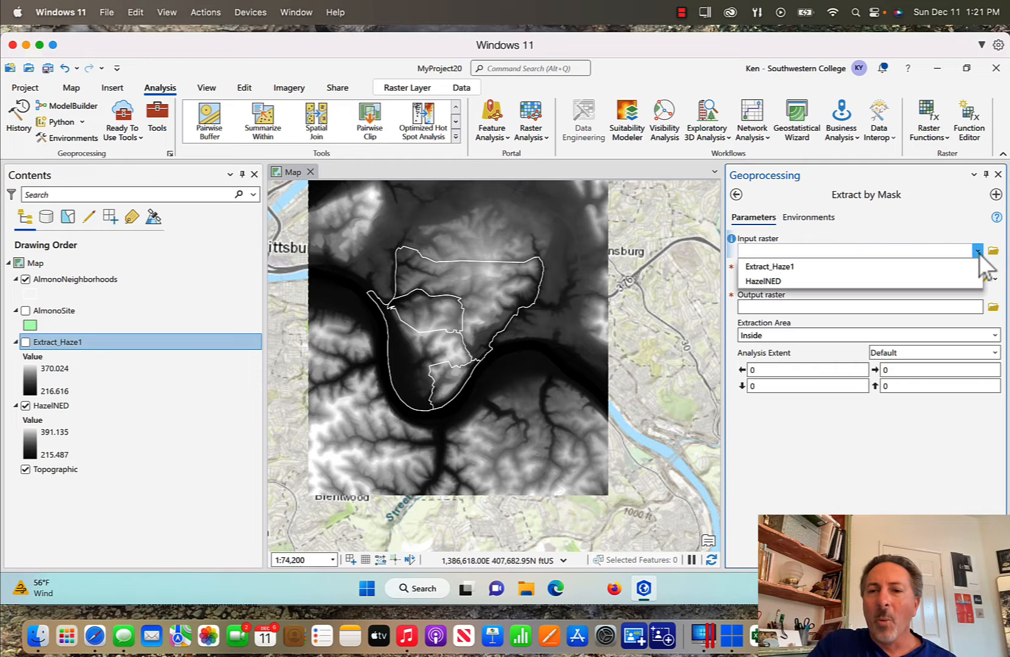
pyautogui.click(882, 279)
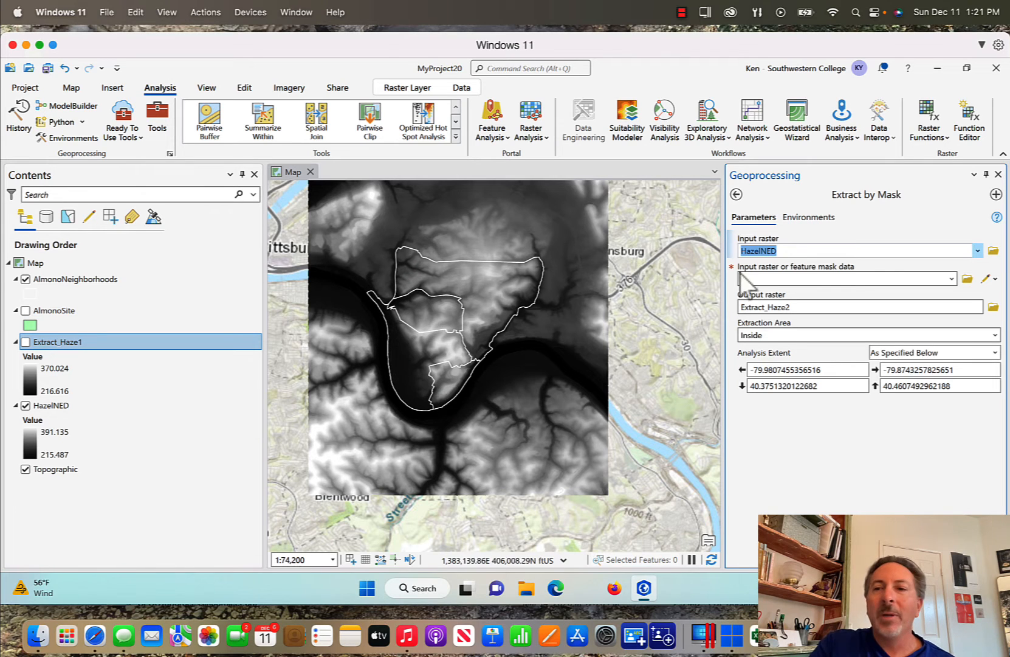
pyautogui.click(996, 279)
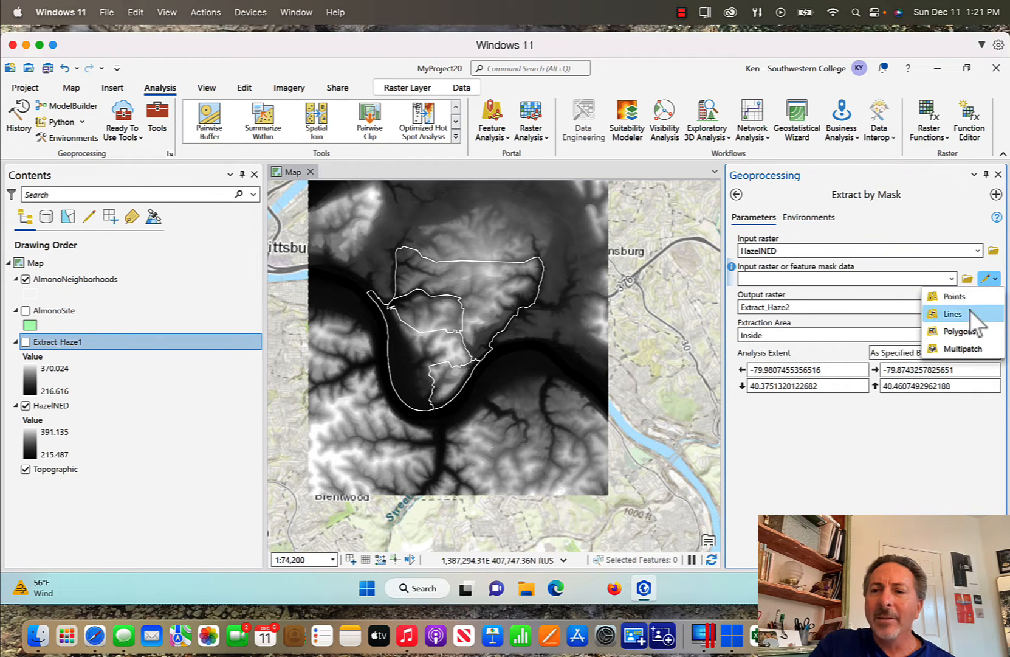
pyautogui.click(968, 333)
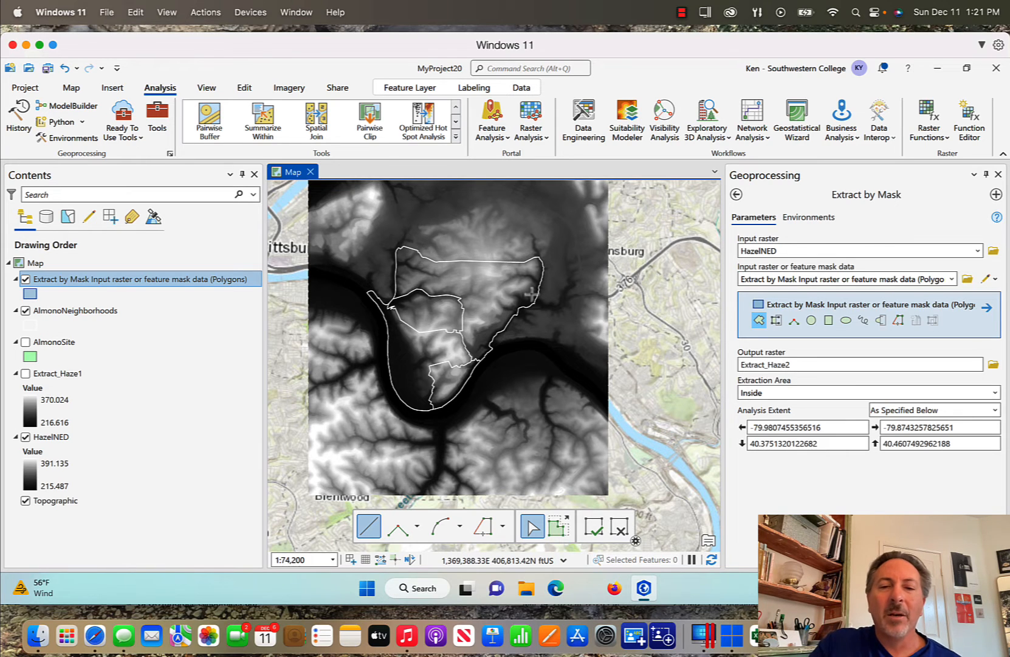
# Trace a mask polygon around the outer Almono neighbourhood boundary from its top-left corner
pyautogui.click(479, 527)
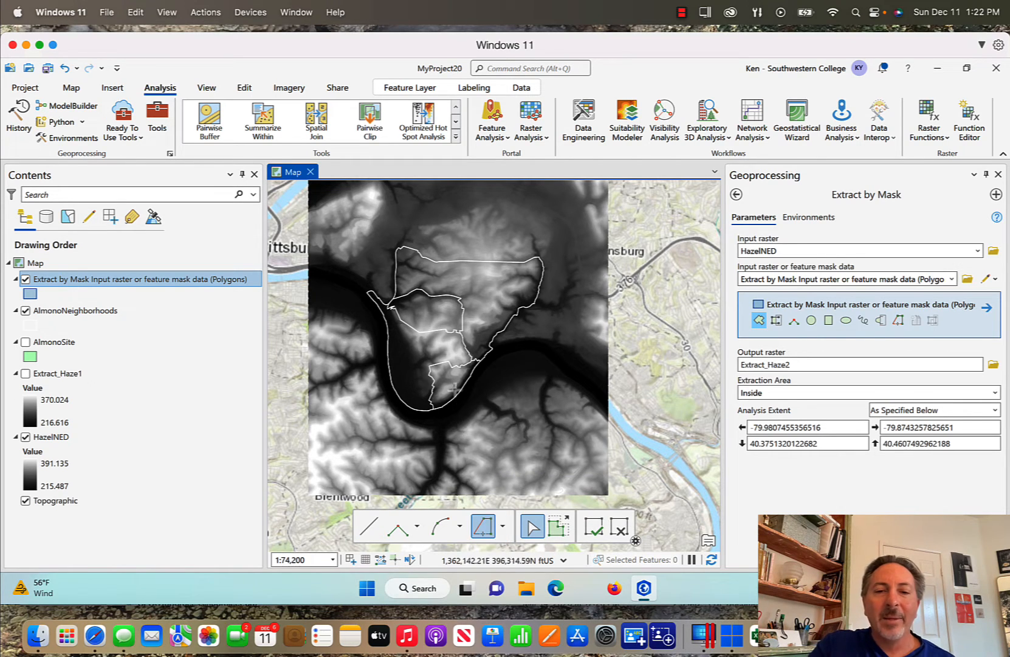
pyautogui.click(400, 248)
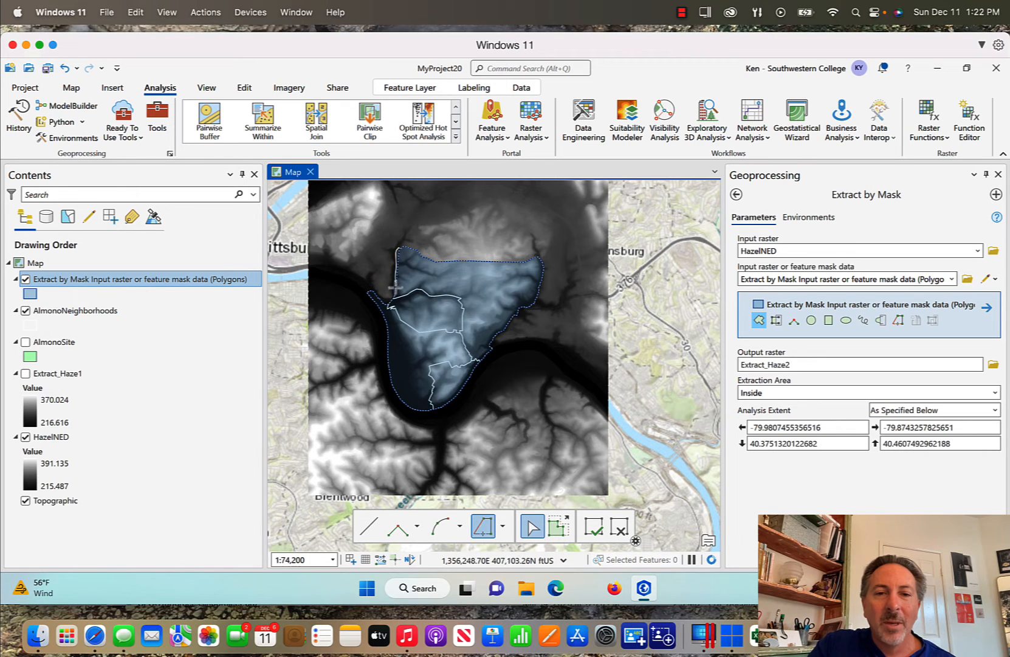
pyautogui.doubleClick(397, 248)
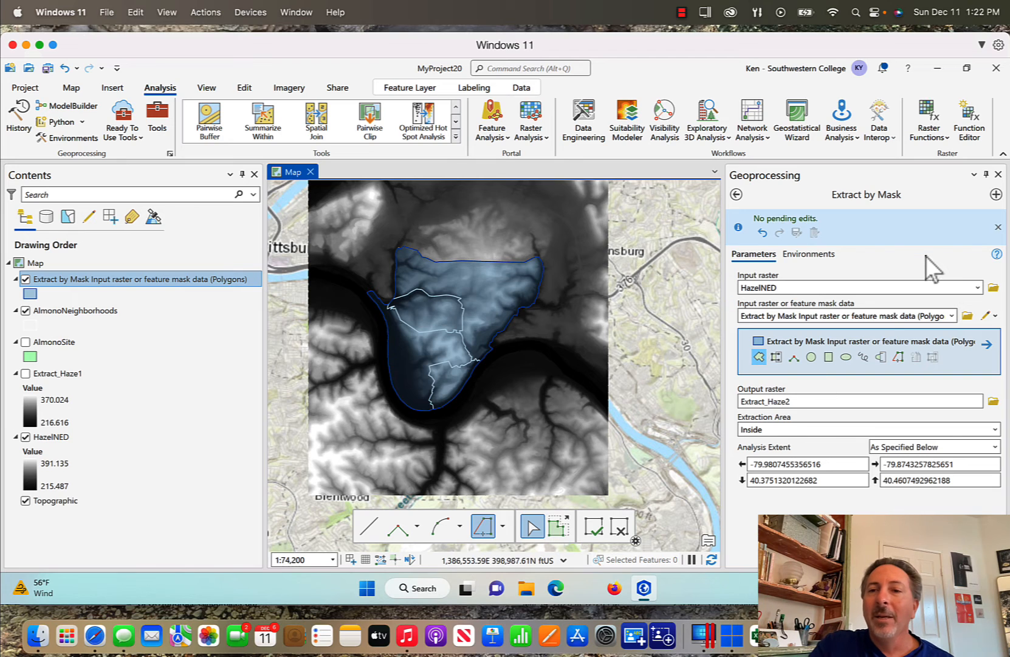
# Set the output coordinate system to Current Map and run the extraction to create Extract_Haze2
pyautogui.click(813, 257)
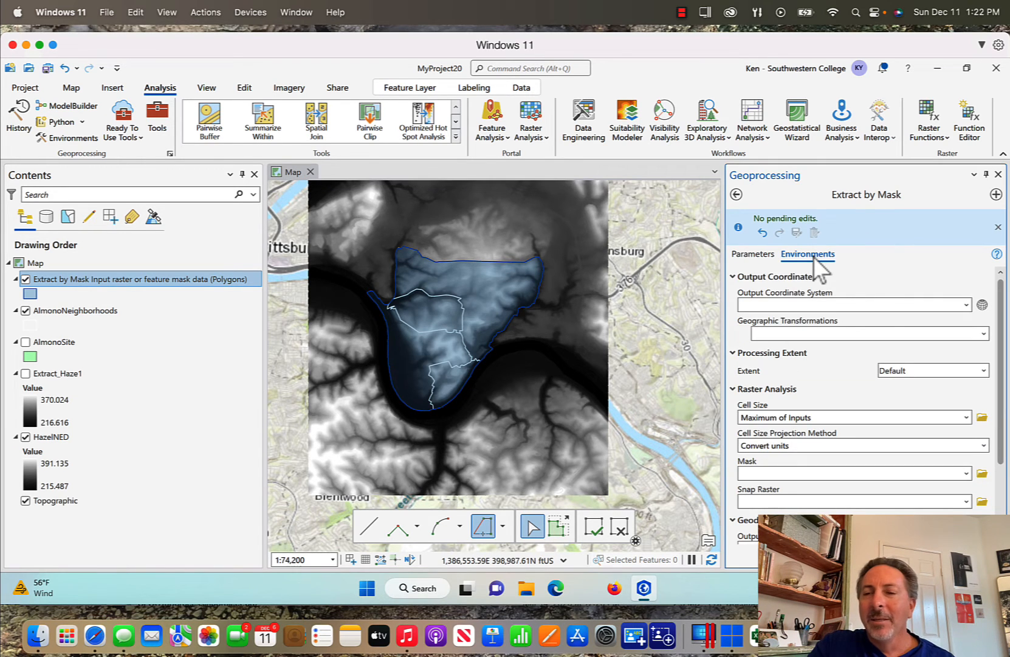
pyautogui.click(966, 305)
pyautogui.click(900, 319)
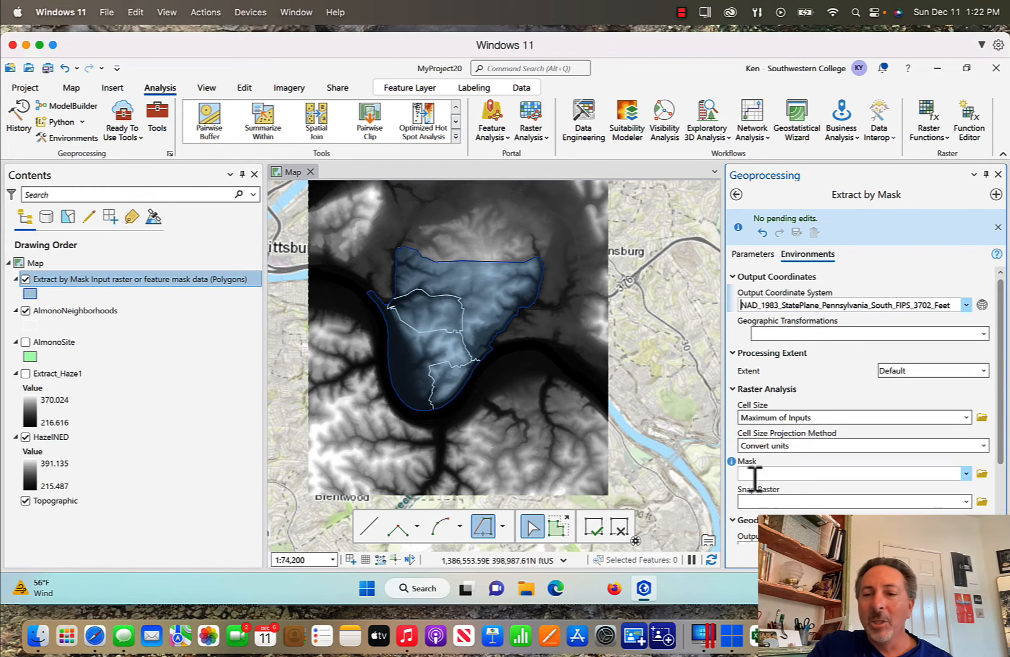
pyautogui.click(761, 253)
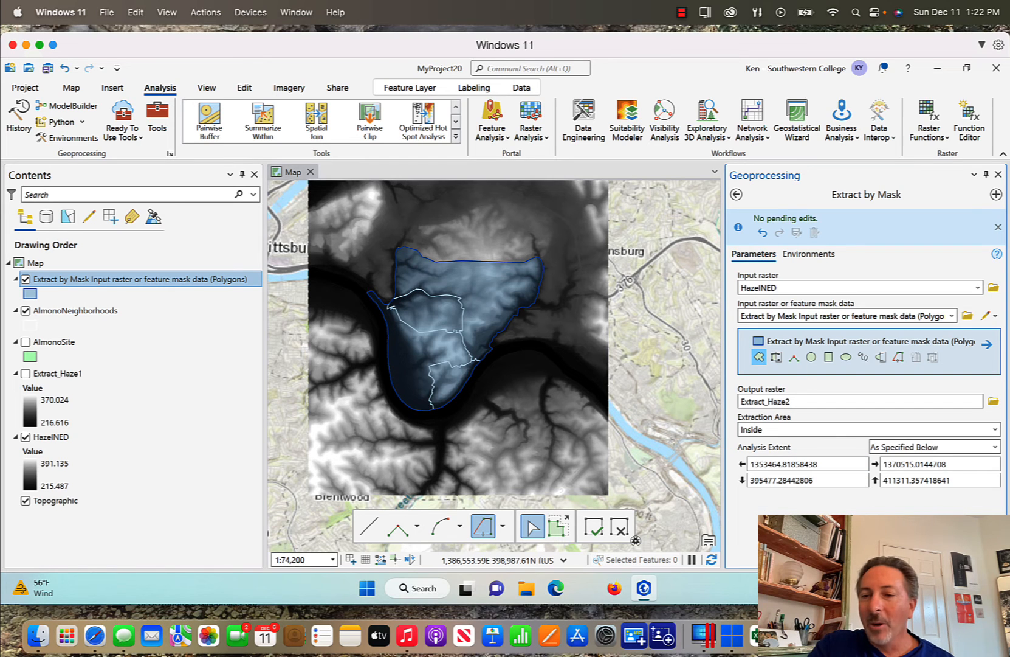
pyautogui.click(971, 553)
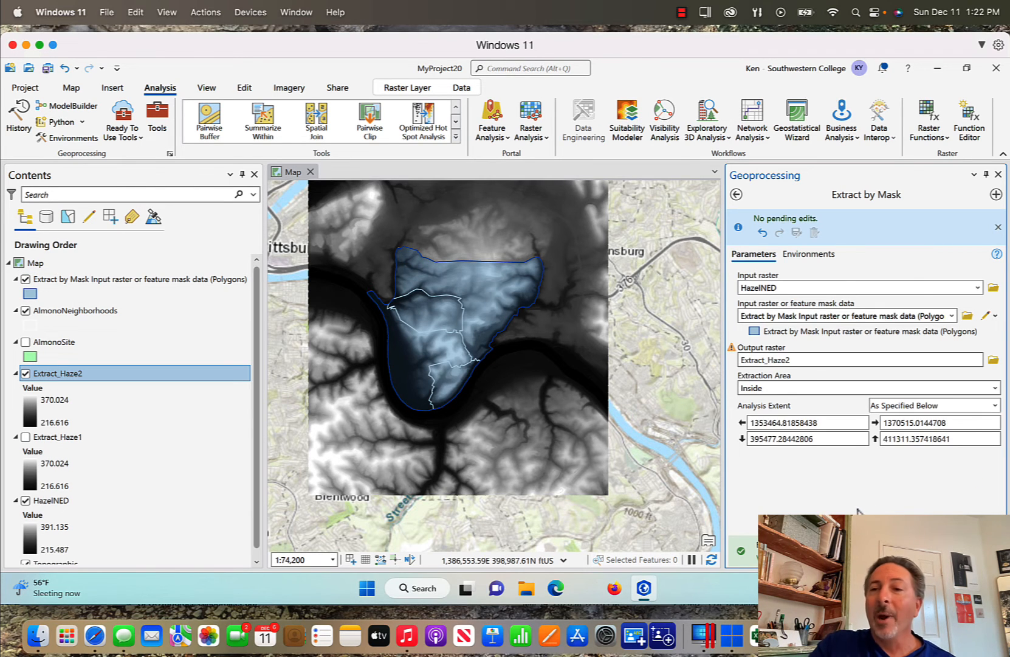
# Widen the map and hide the HazelNED raster, traced mask polygon and AlmonoNeighborhoods outlines
pyautogui.click(998, 174)
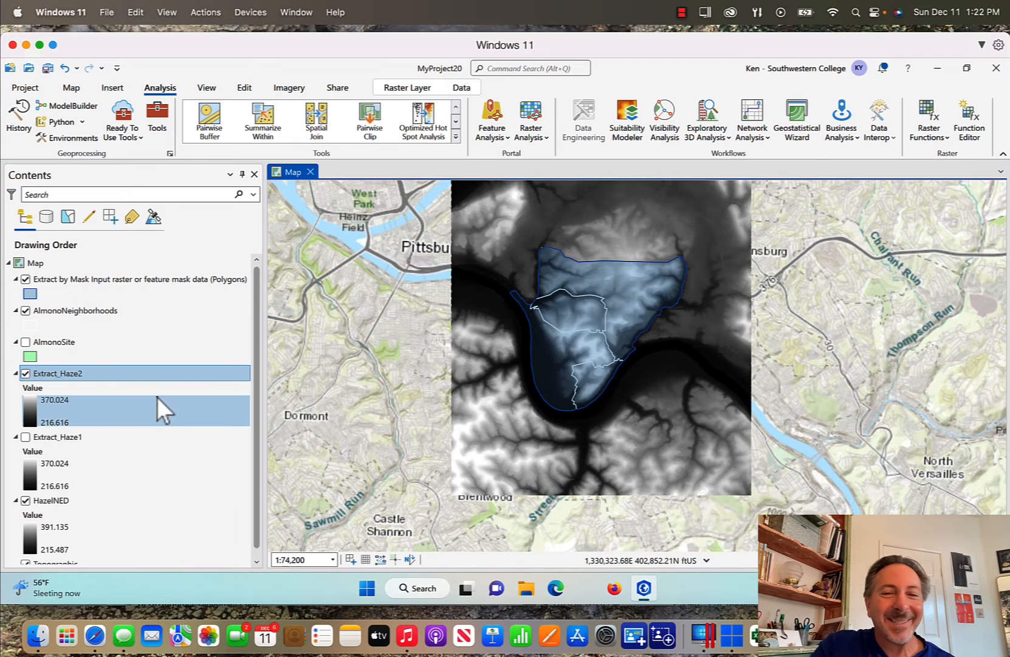
pyautogui.click(26, 500)
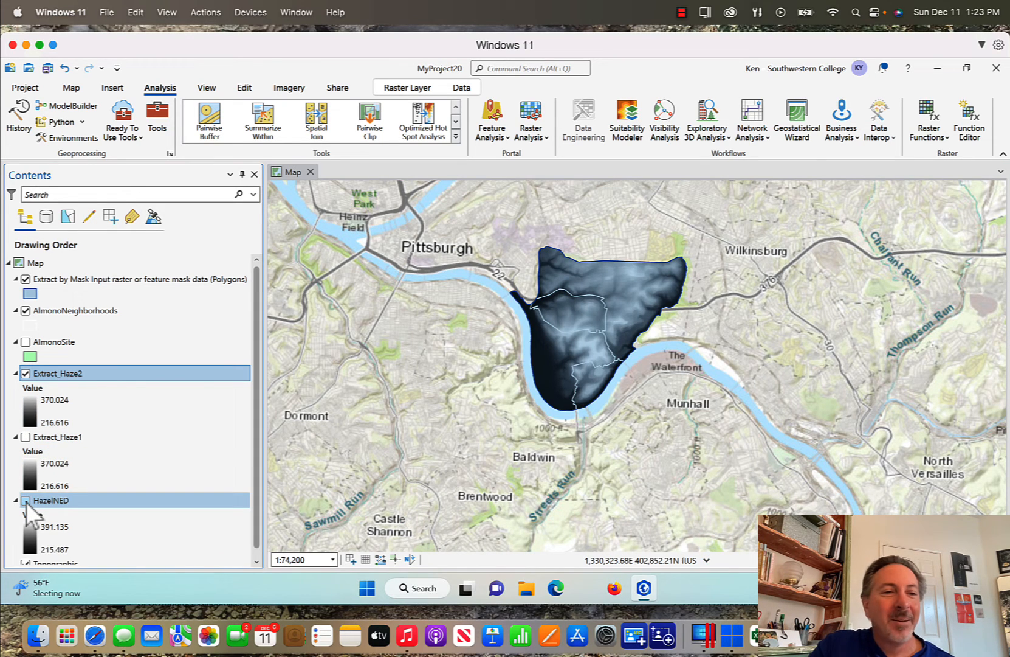
pyautogui.click(27, 282)
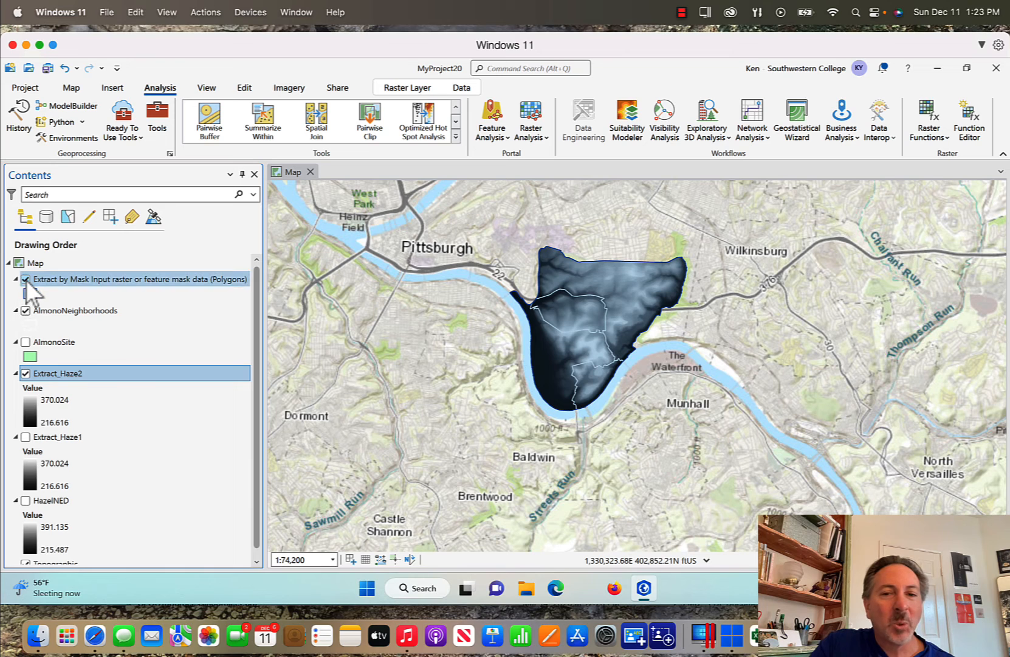
pyautogui.click(25, 280)
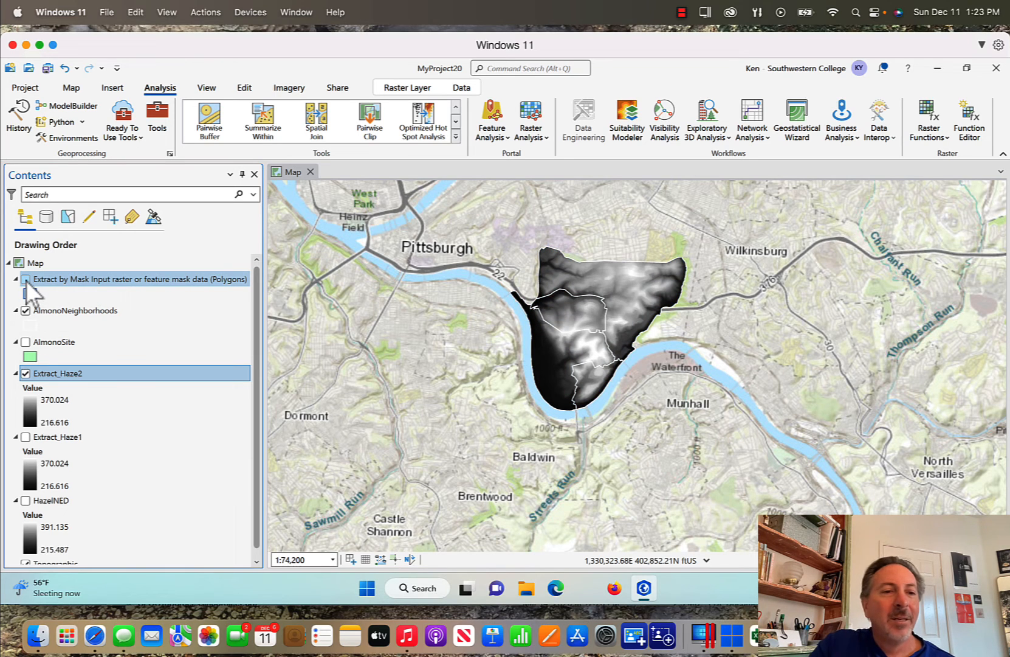
pyautogui.click(26, 316)
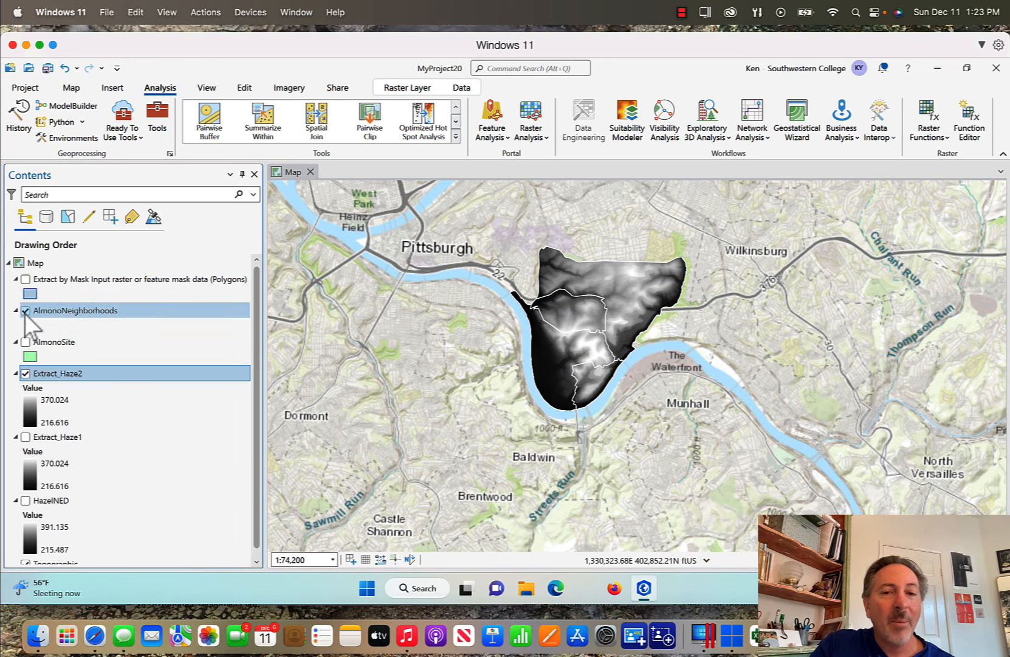
pyautogui.click(26, 310)
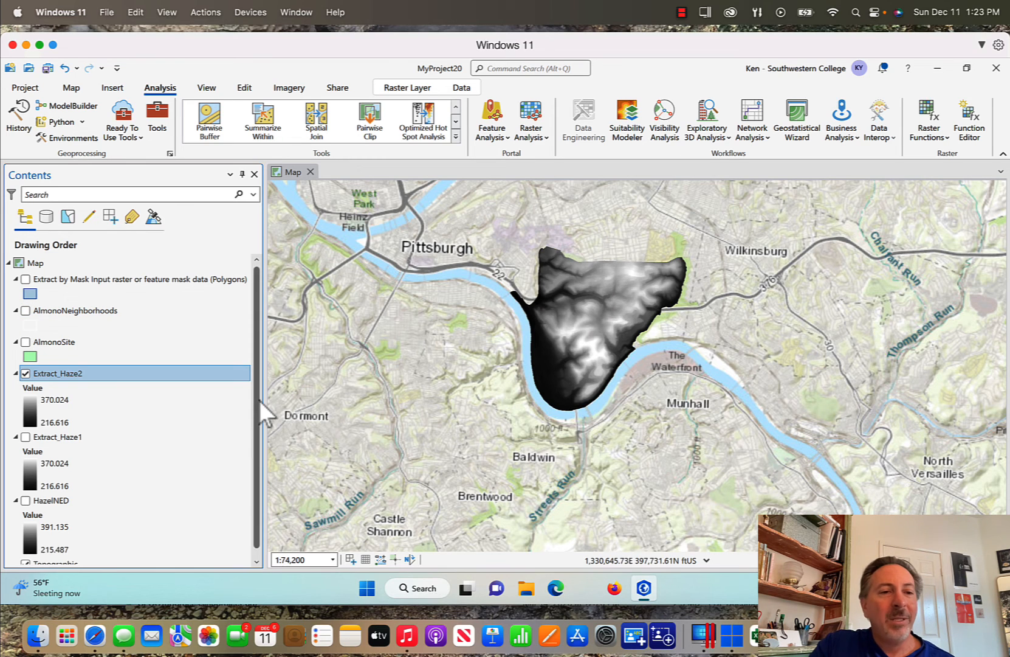
# Turn on Extract_Haze1 and switch Extract_Haze2 off and on to compare the two clipped rasters
pyautogui.click(26, 437)
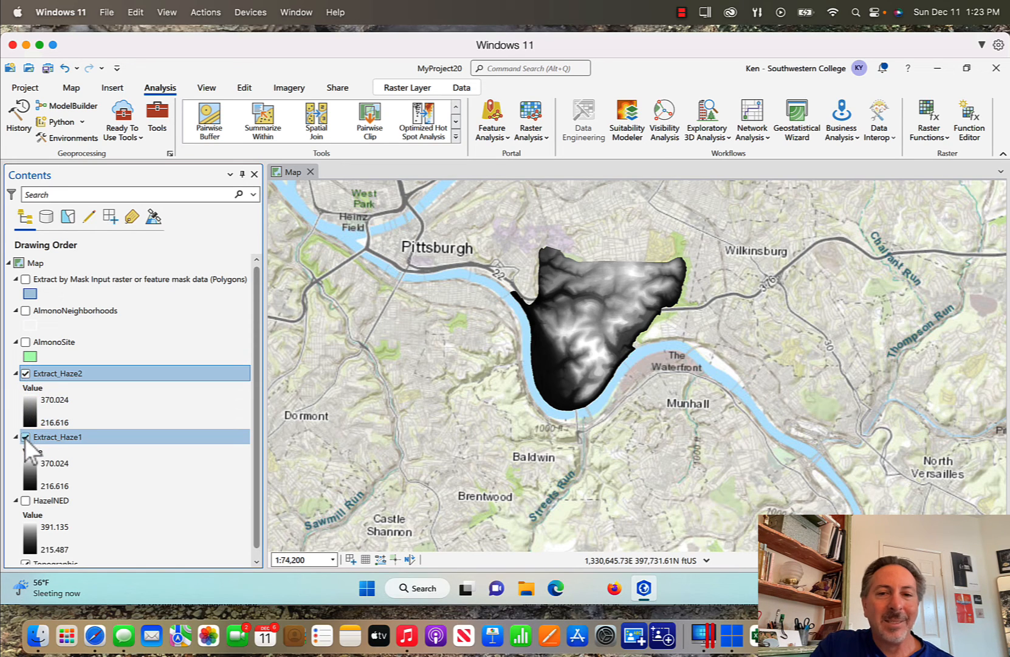
pyautogui.click(26, 374)
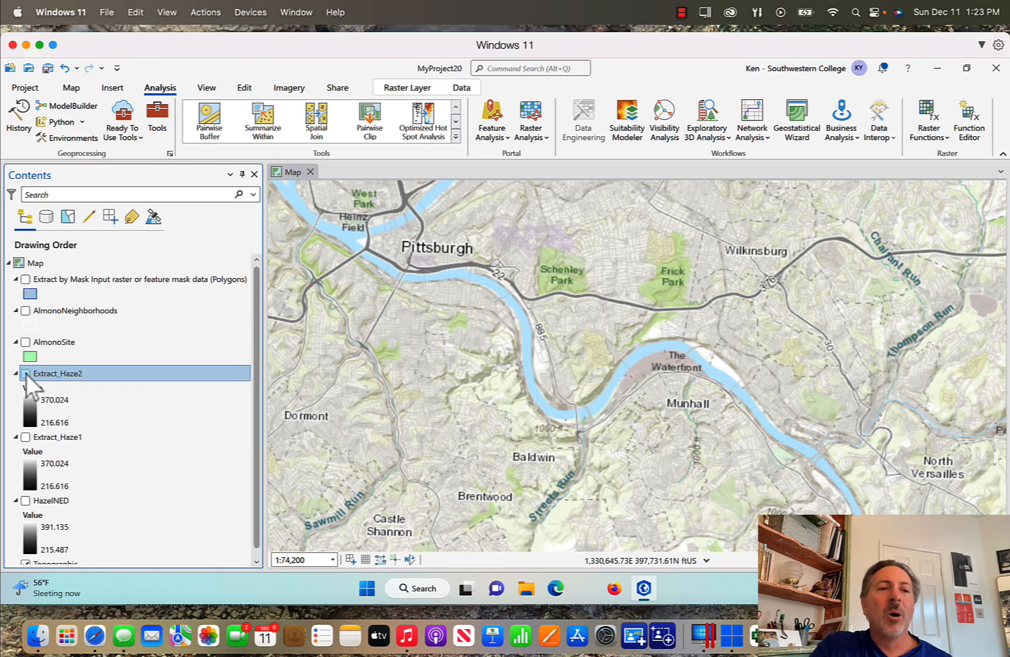
pyautogui.click(26, 372)
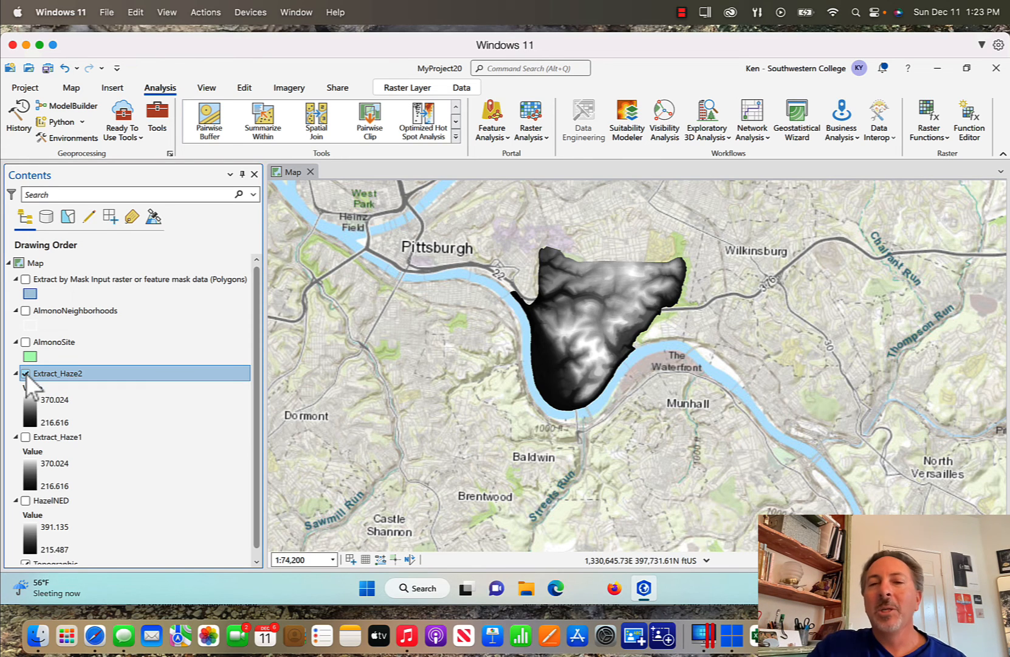